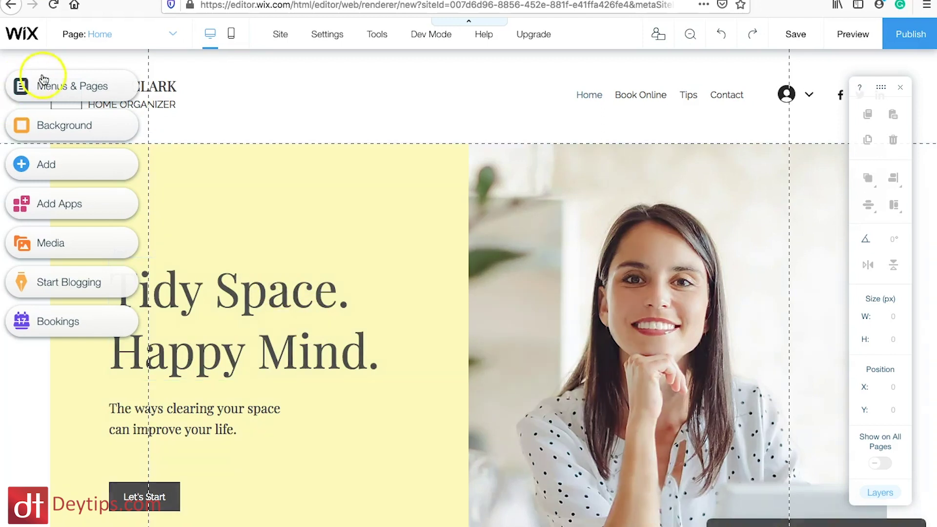
Add a new page named 'FREE Giveaway' from Menus & Pages, then close the site menu
click(93, 90)
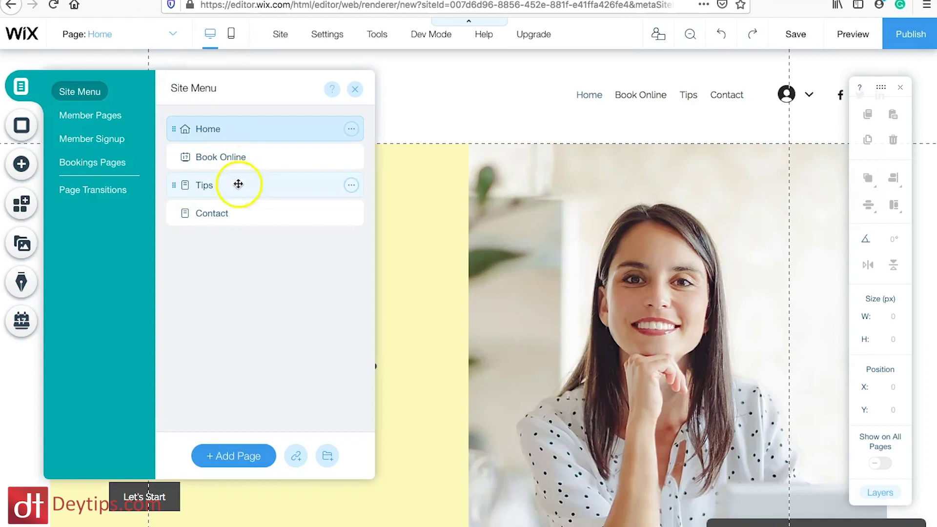
click(248, 463)
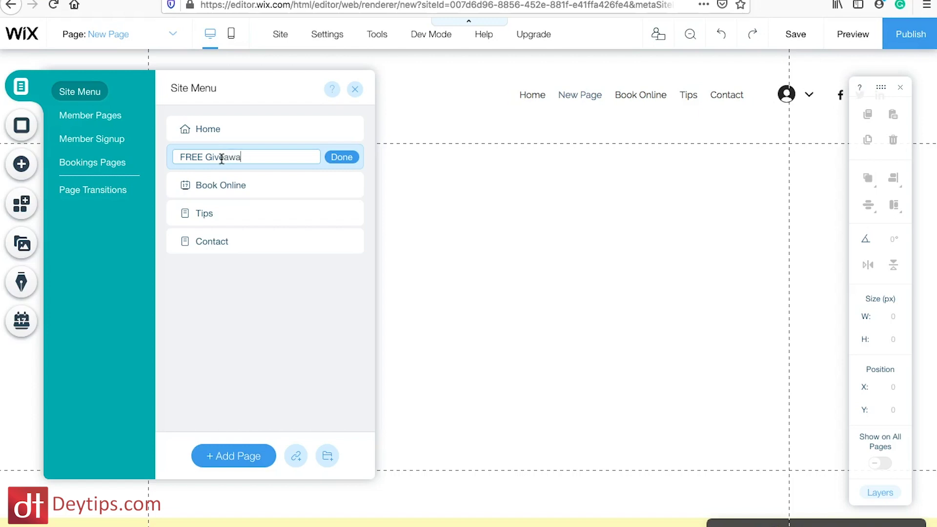
click(349, 157)
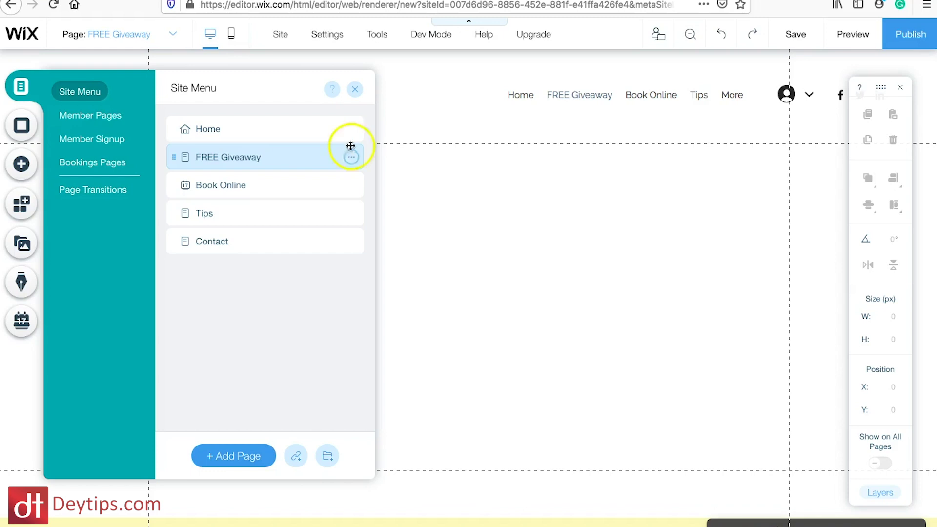
click(357, 90)
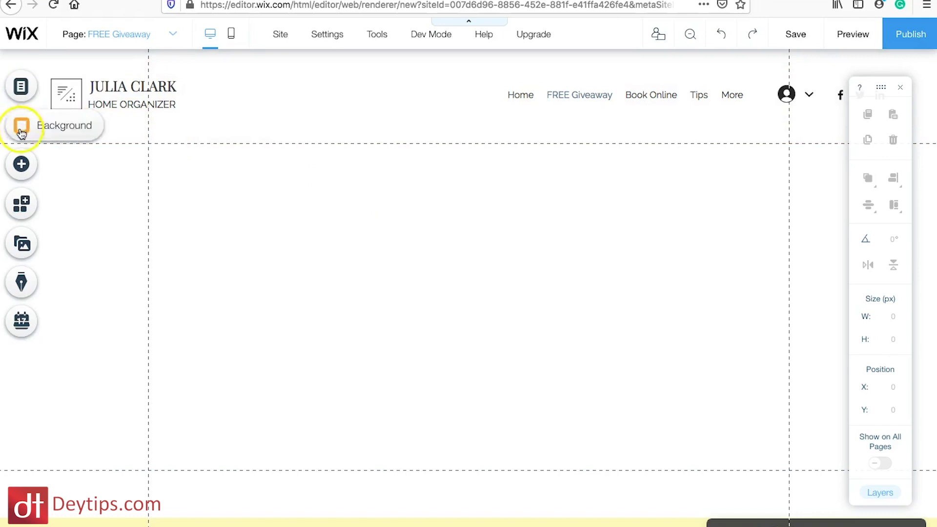
Drop a Heading 1 text box near the top centre and widen it to fit one line
click(22, 165)
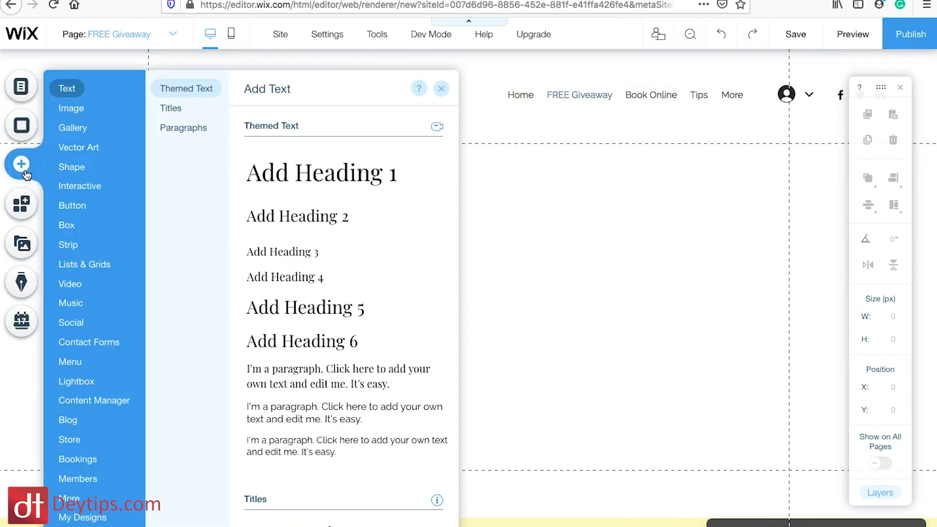
click(66, 90)
drag(299, 167, 396, 198)
drag(544, 232, 600, 229)
double_click(449, 199)
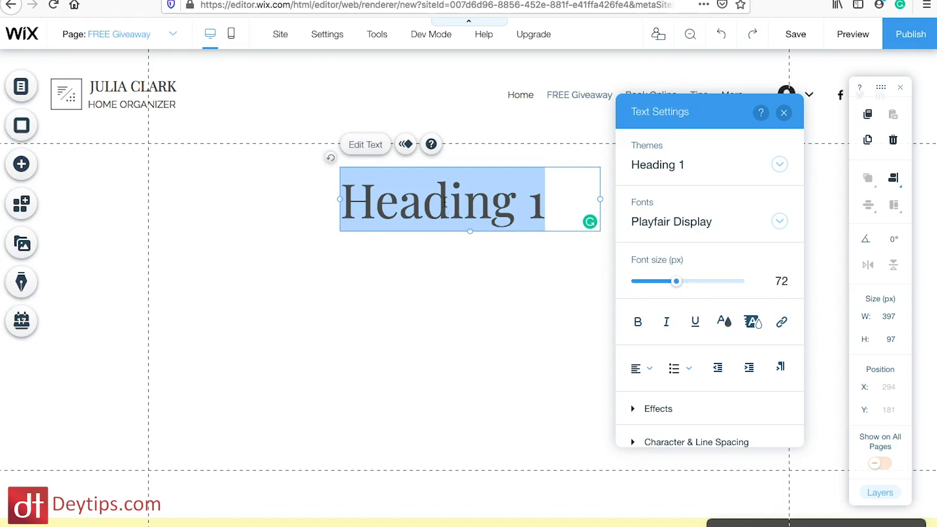
Change the heading to 'Grow Your Hair By an inch every week' and shrink it to 42 px
text(Grow Yo)
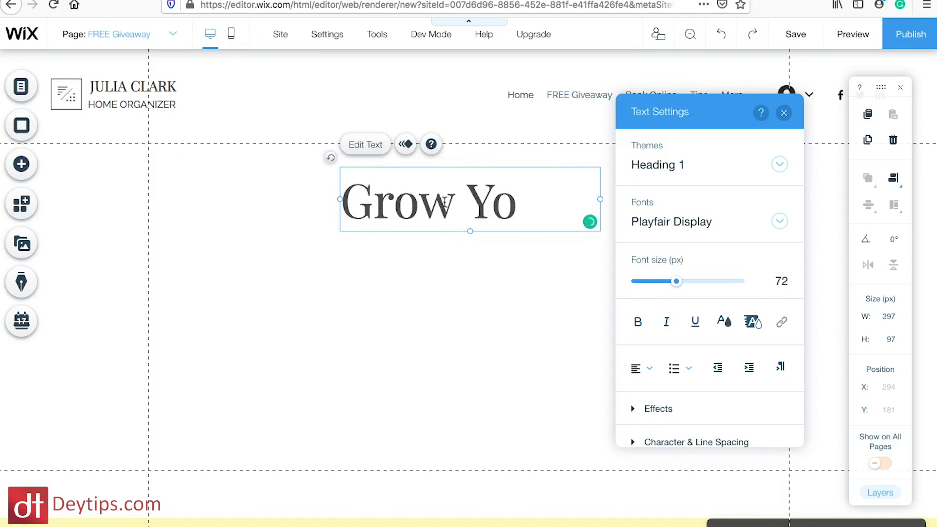
text(ur H)
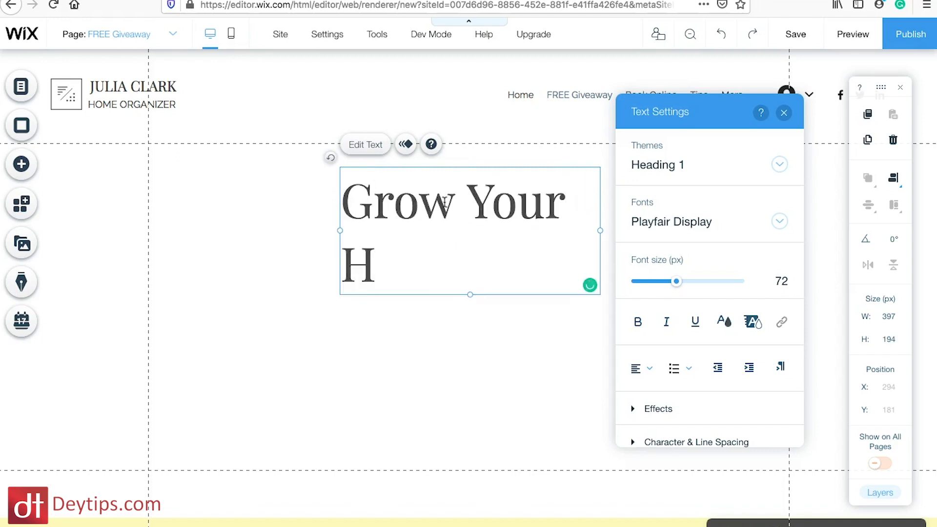
text(air B)
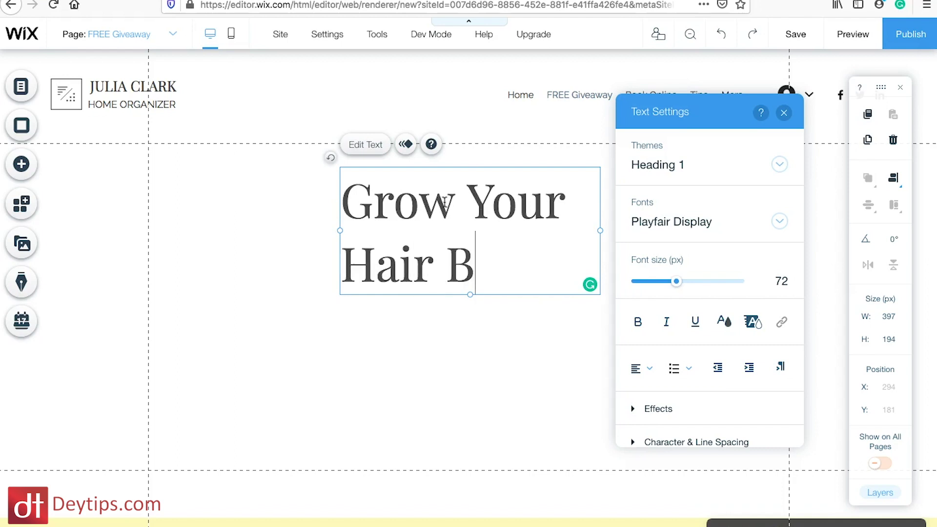
text(y an i)
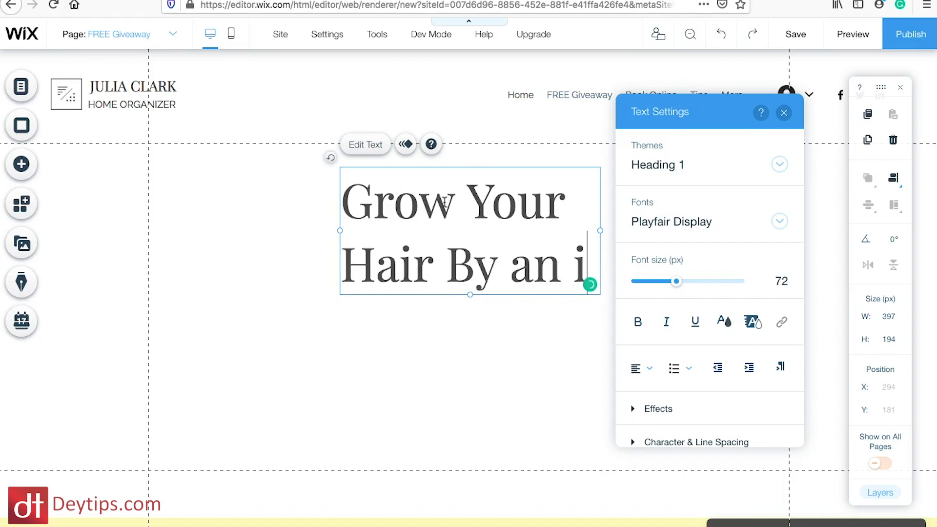
text(nch eve)
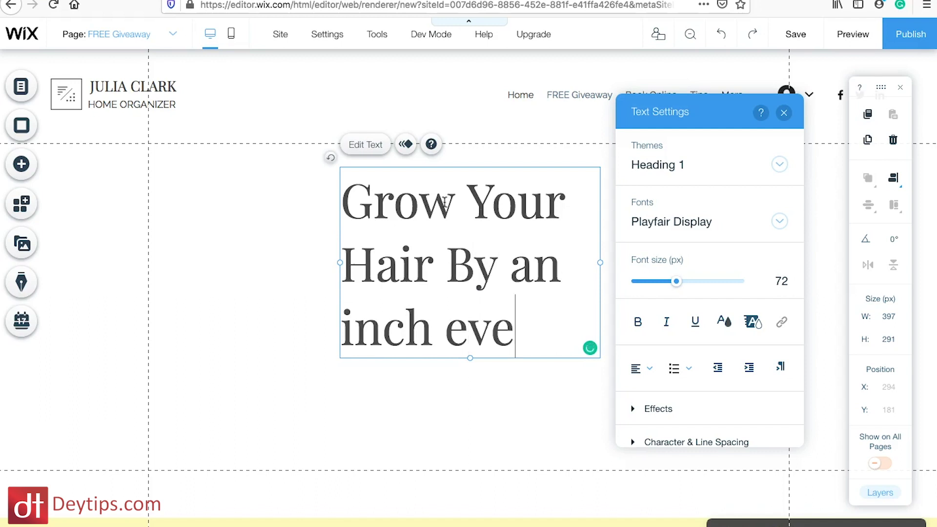
text(ry week)
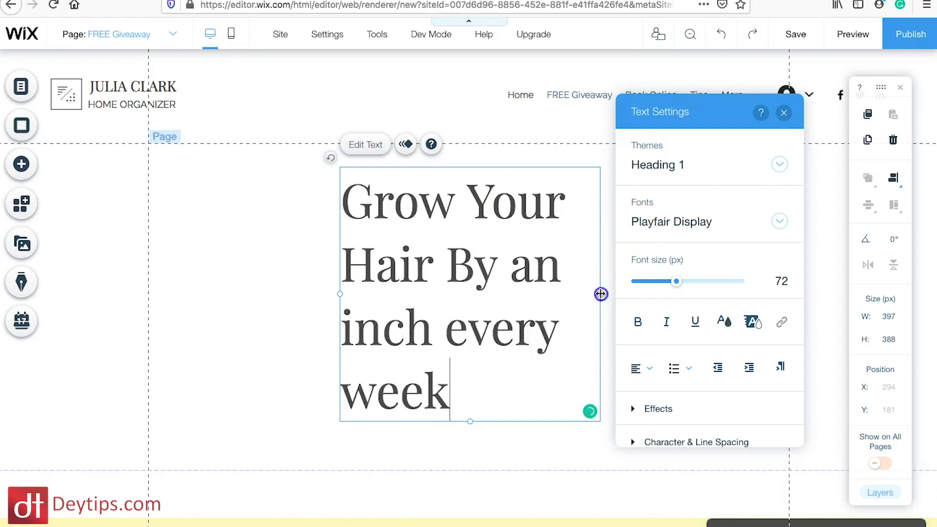
drag(600, 295, 582, 289)
drag(660, 285, 641, 286)
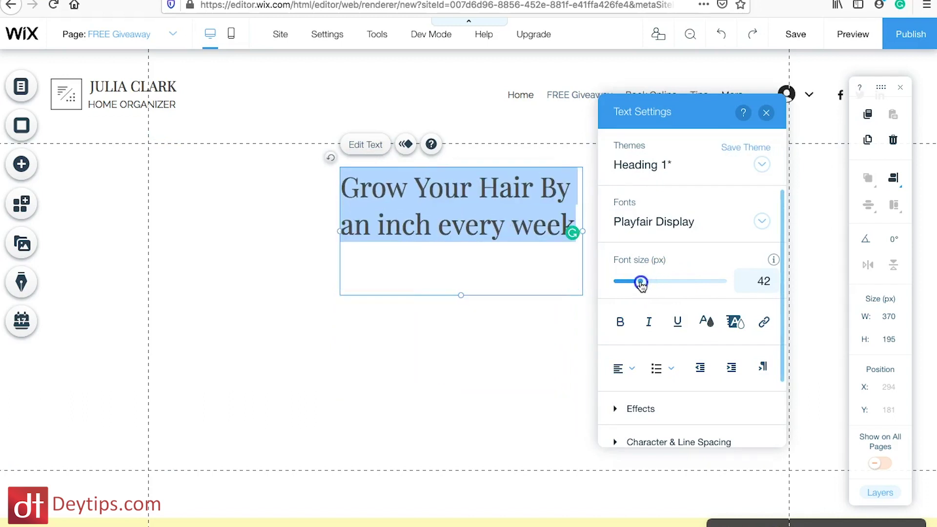
Move the heading slightly up and right, and apply text effect A
click(408, 296)
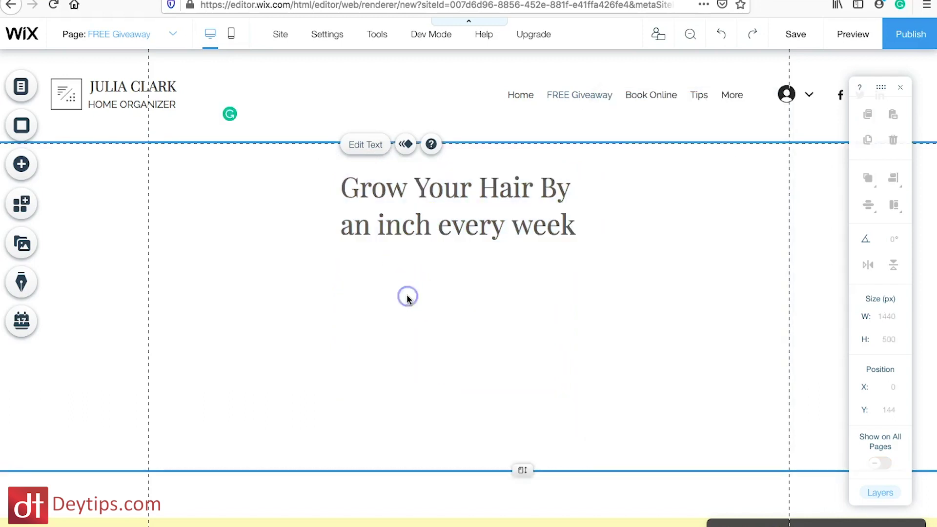
drag(476, 199, 488, 193)
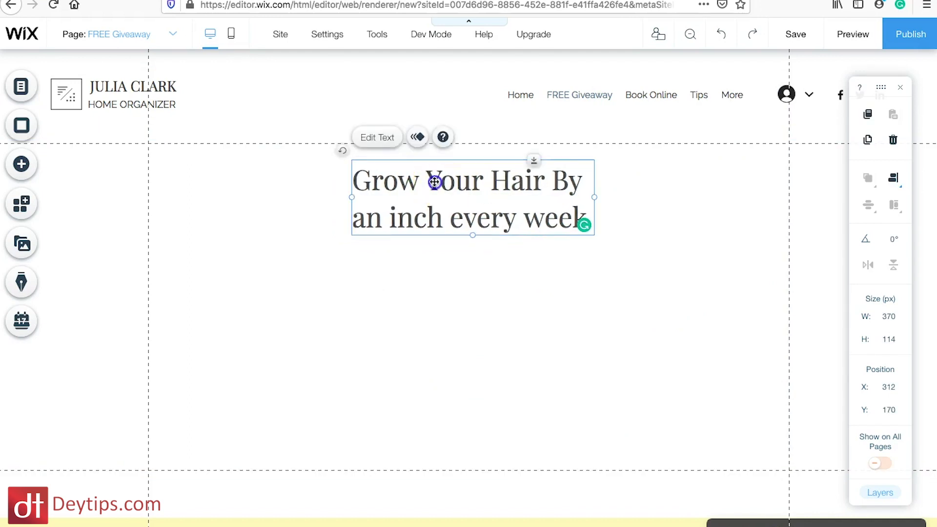
click(385, 139)
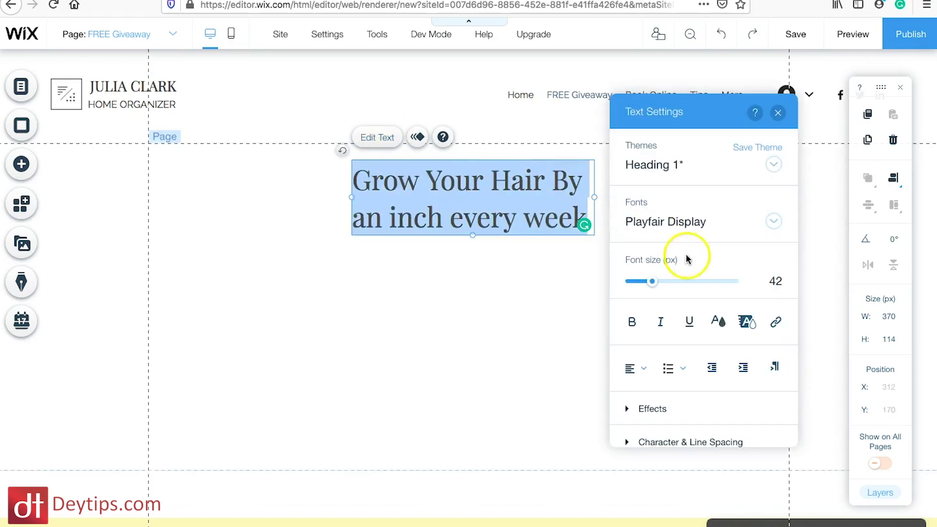
scroll(690, 382, down, 3)
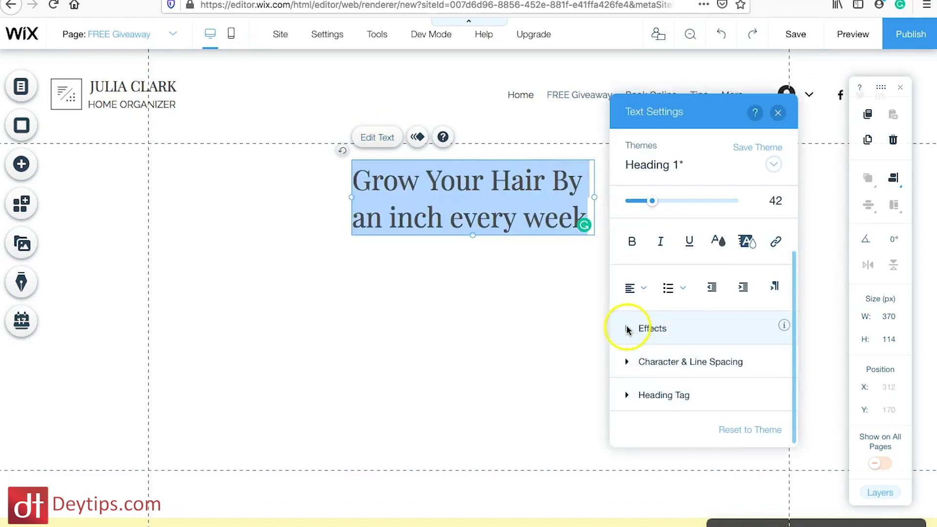
click(628, 329)
scroll(684, 332, down, 2)
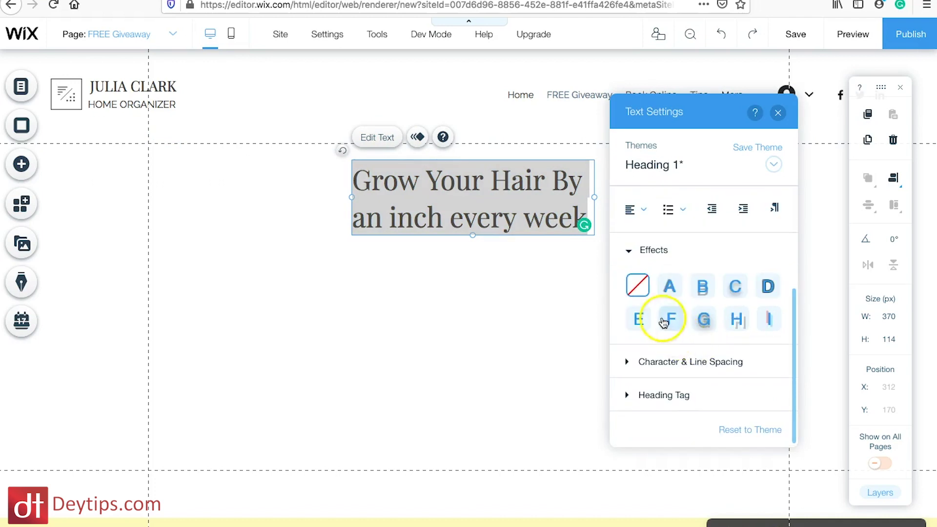
click(669, 288)
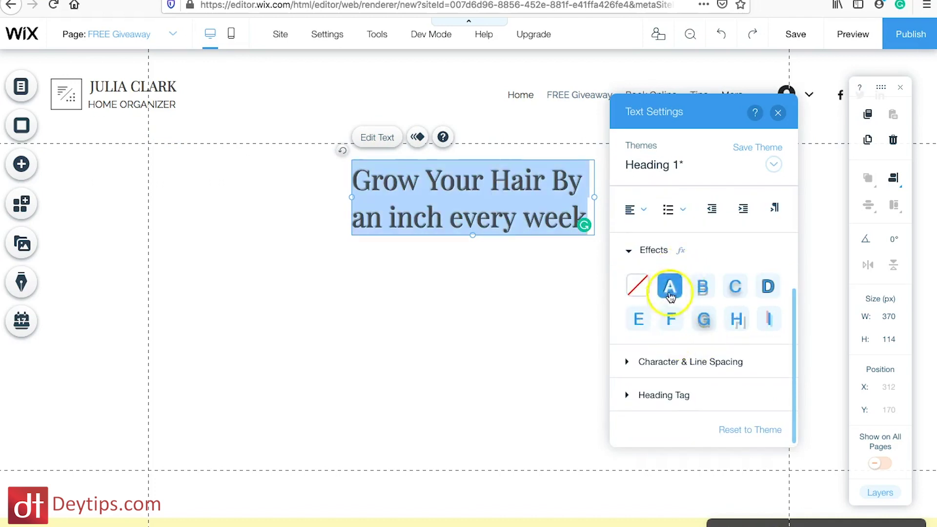
Extend the heading box leftward so lines break after 'Grow Your Hair By an'
click(417, 267)
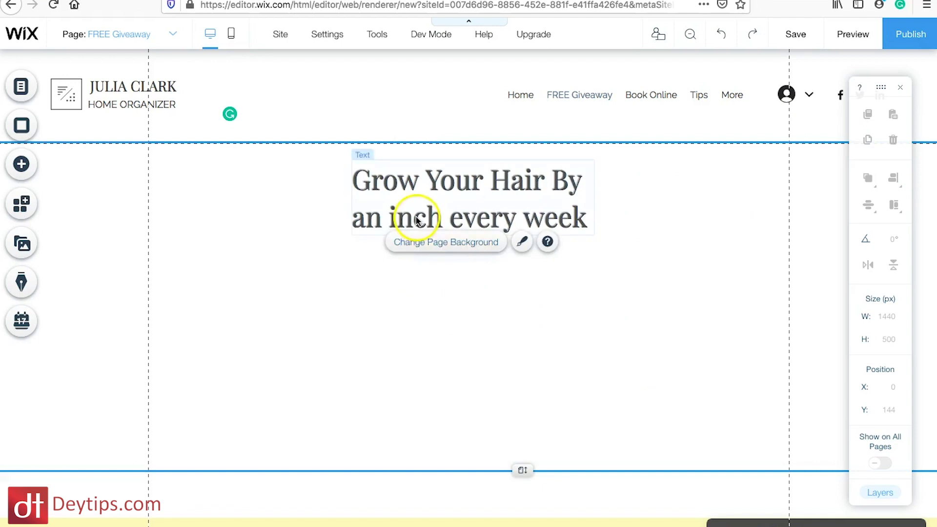
double_click(479, 199)
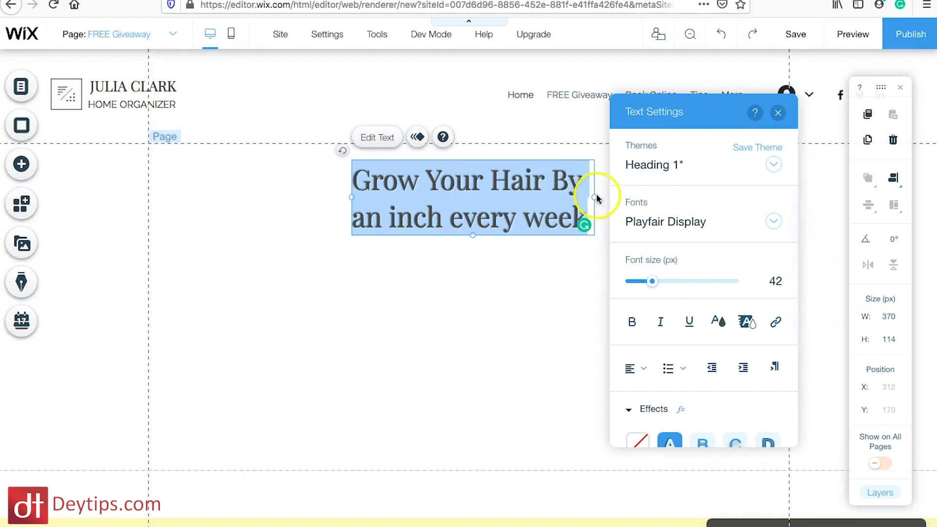
drag(351, 197, 266, 187)
Centre-align the heading text and move the heading toward the page centre
double_click(430, 177)
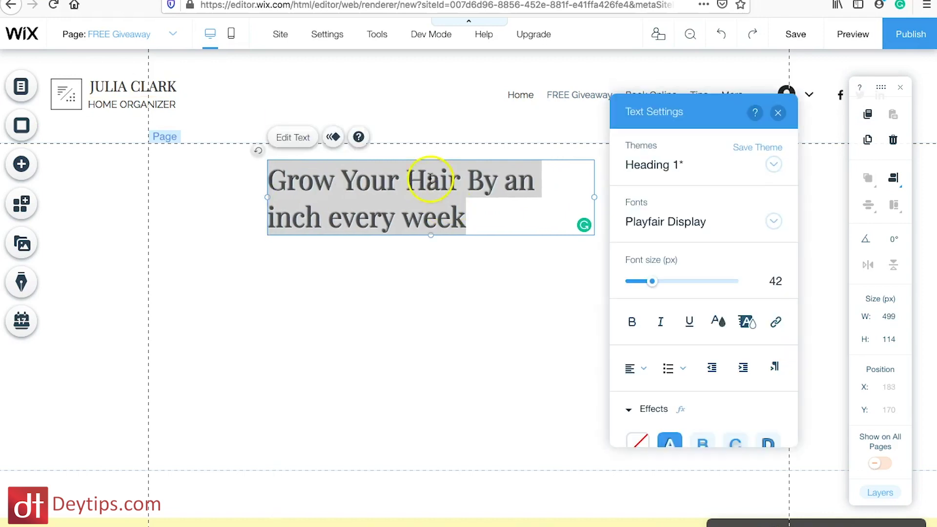
click(635, 369)
click(644, 412)
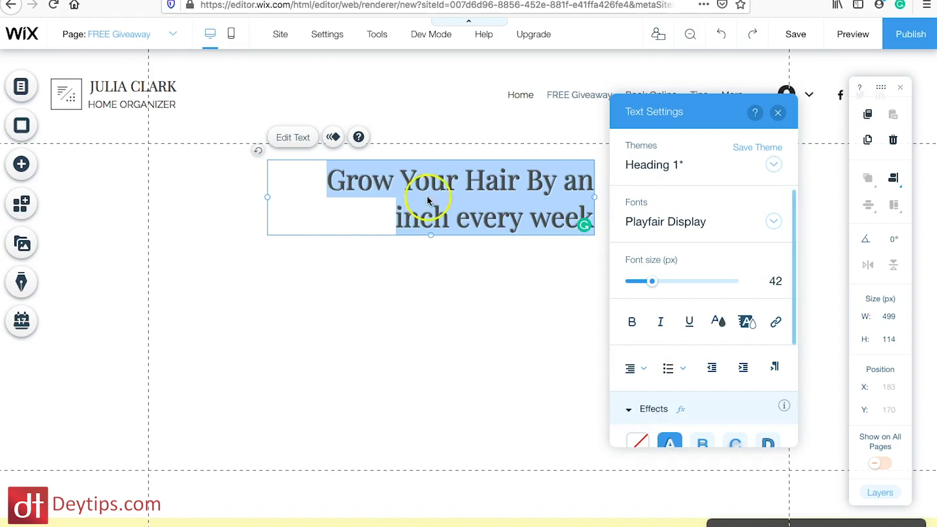
click(639, 374)
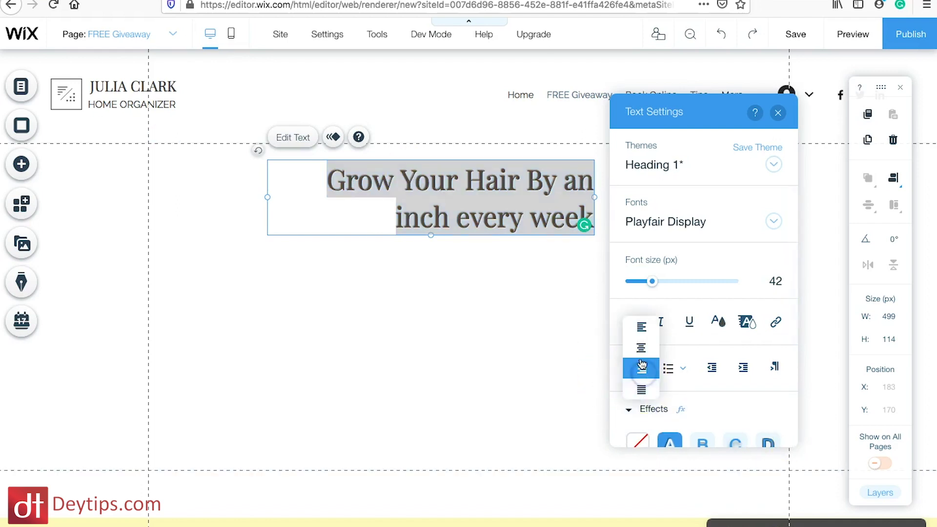
click(641, 349)
click(387, 255)
click(387, 184)
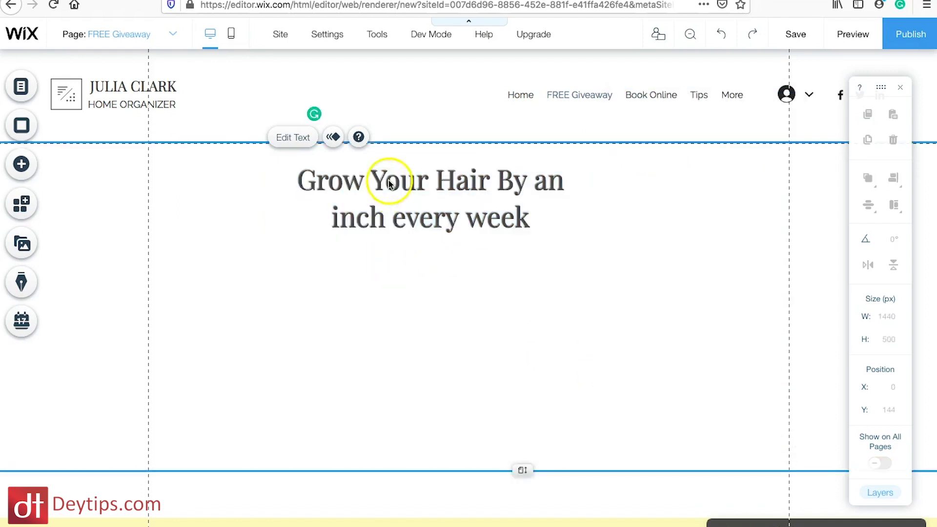
drag(389, 182, 446, 184)
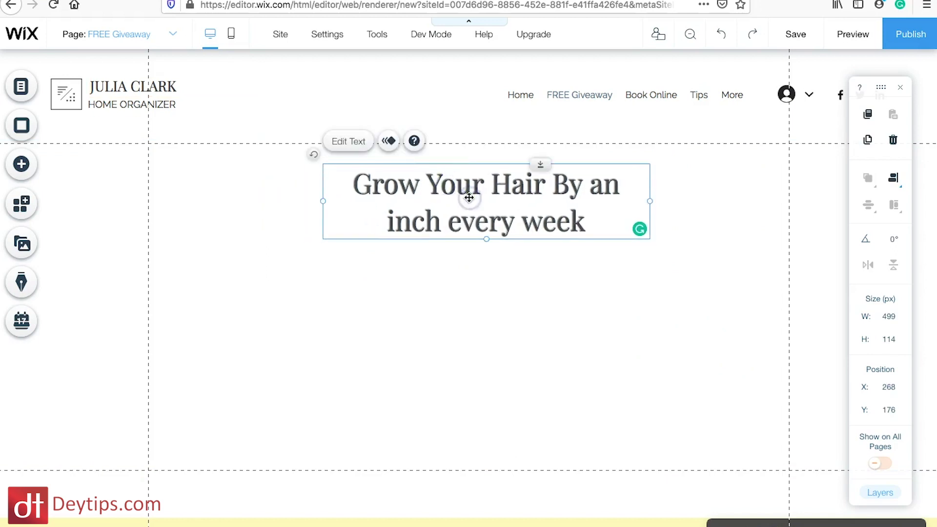
Set the heading font size to 56 and nudge it up slightly
double_click(581, 228)
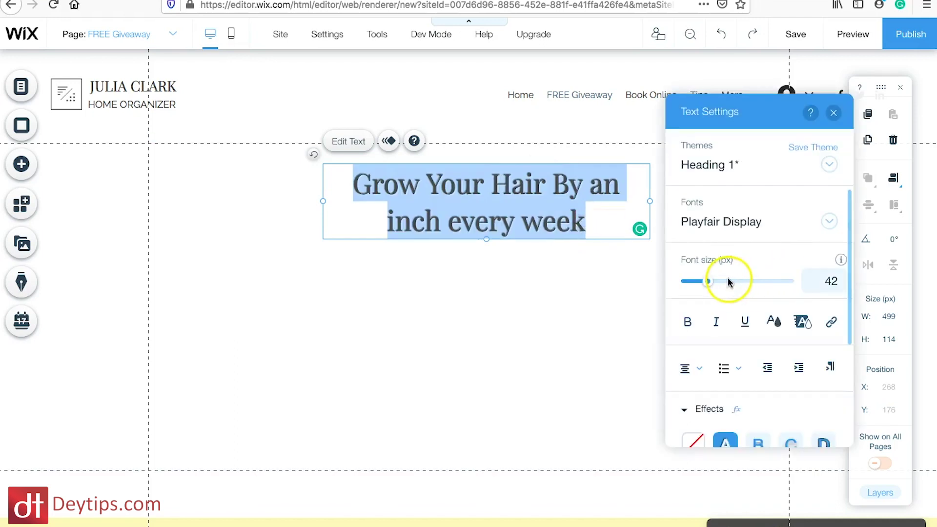
click(728, 281)
mouse_move(727, 282)
mouse_down()
mouse_move(735, 285)
mouse_move(711, 281)
mouse_move(717, 287)
mouse_up()
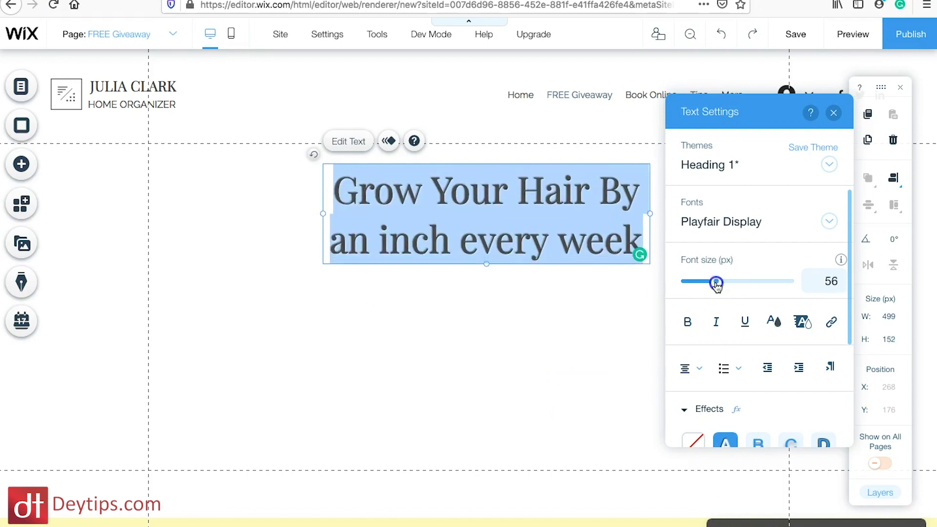
click(549, 312)
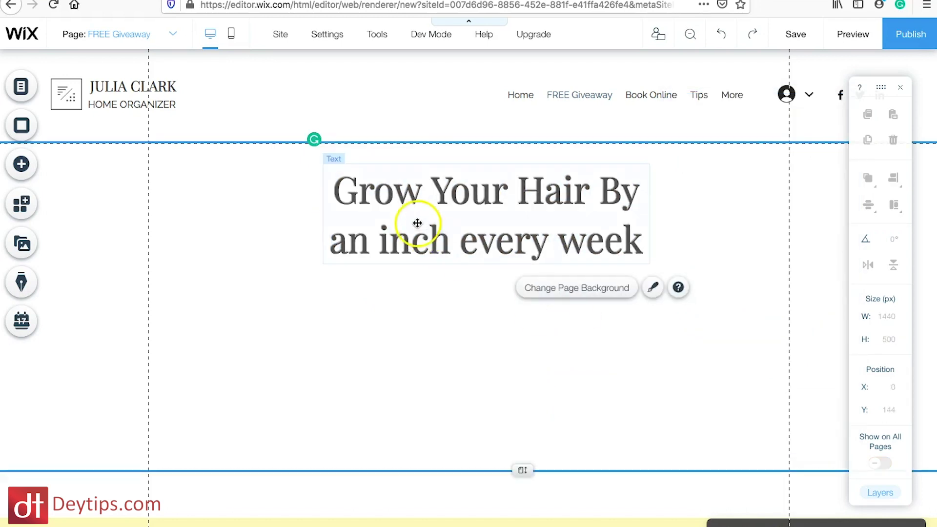
drag(429, 220, 429, 214)
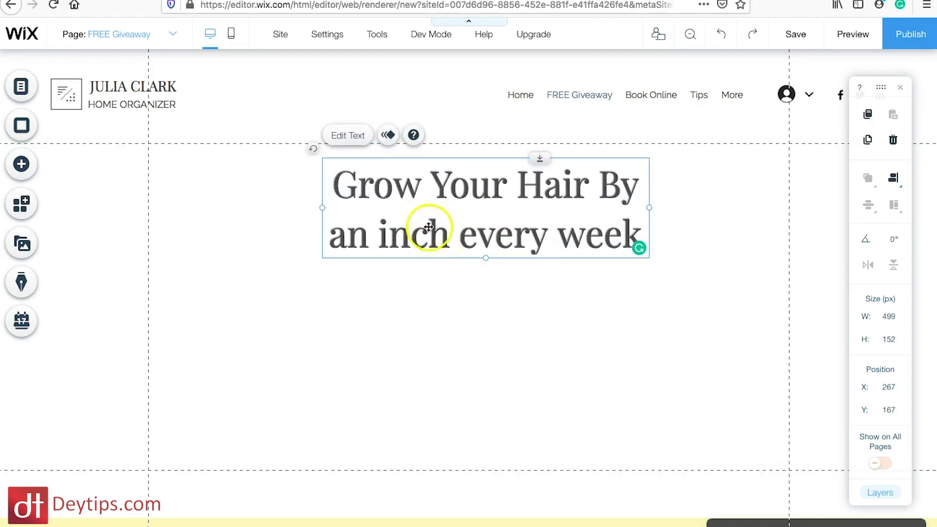
Capitalize An, Inch, Every and Week, and widen the box so the heading fits two lines
double_click(354, 230)
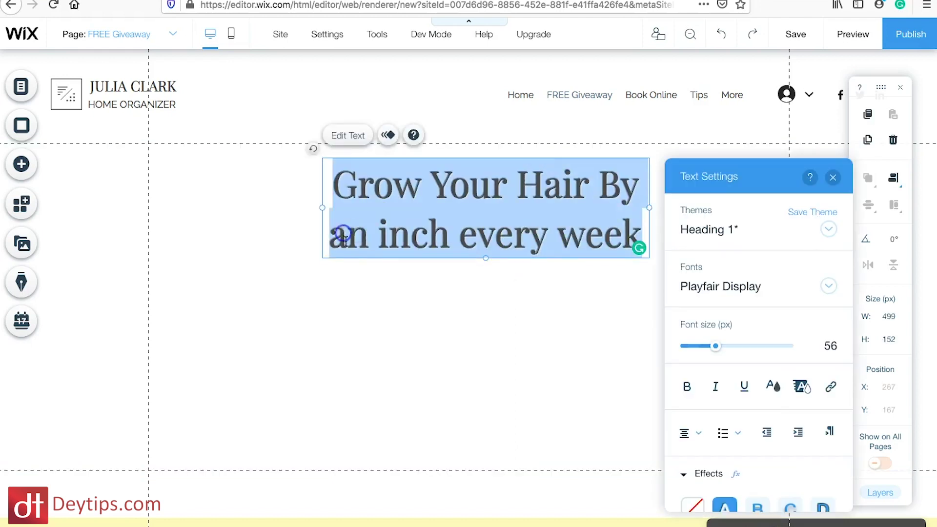
click(349, 241)
key(BackSpace)
text(A)
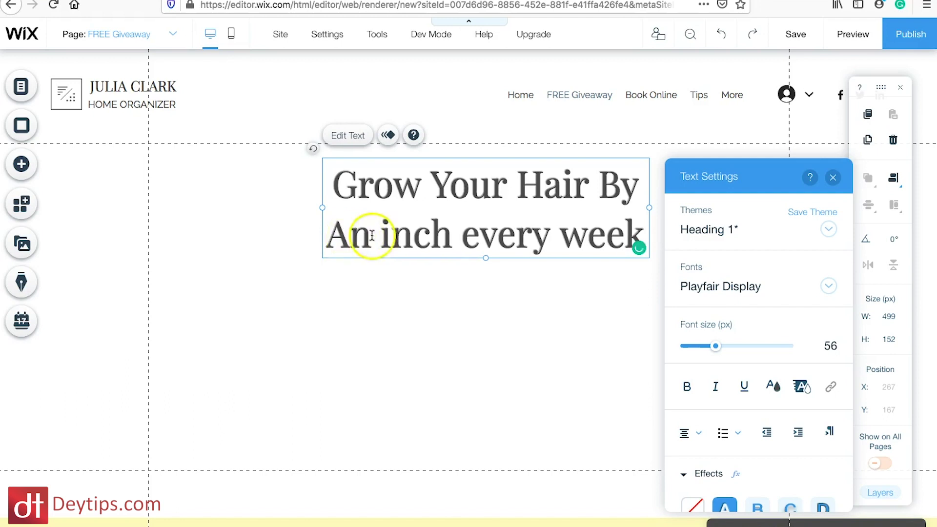
key(BackSpace)
text(I)
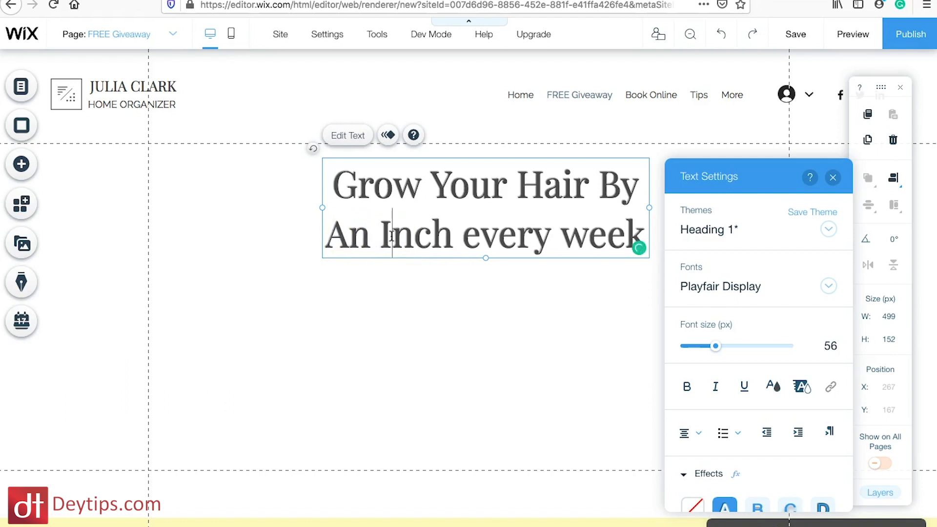
key(BackSpace)
text(E)
key(BackSpace)
text(W)
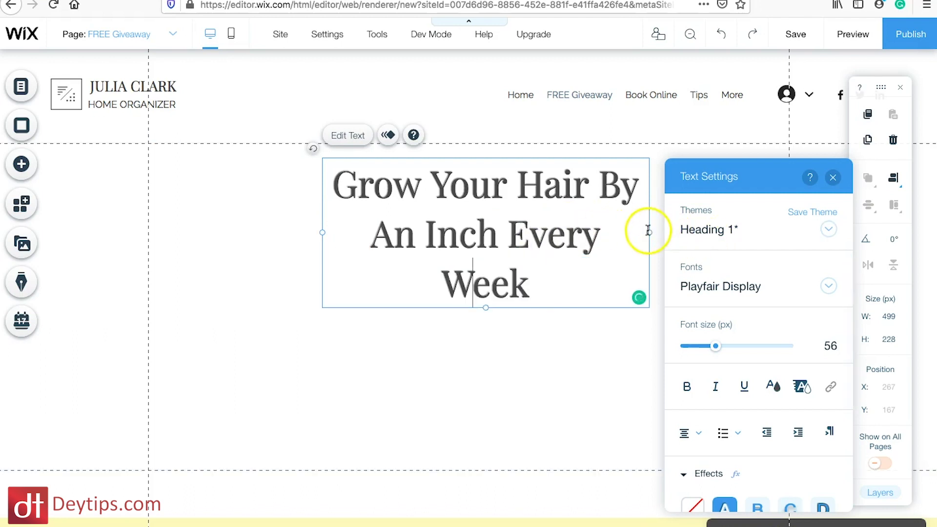
drag(671, 233, 671, 233)
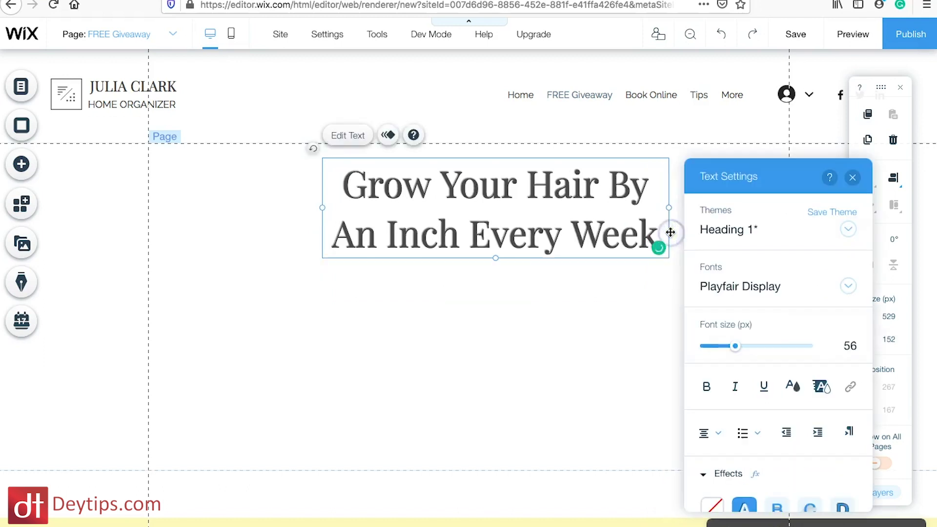
click(444, 300)
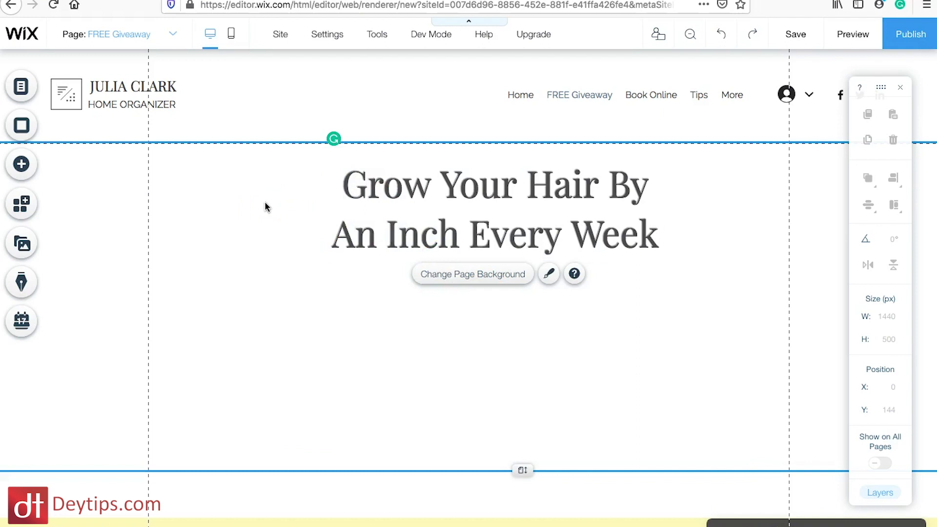
key(Escape)
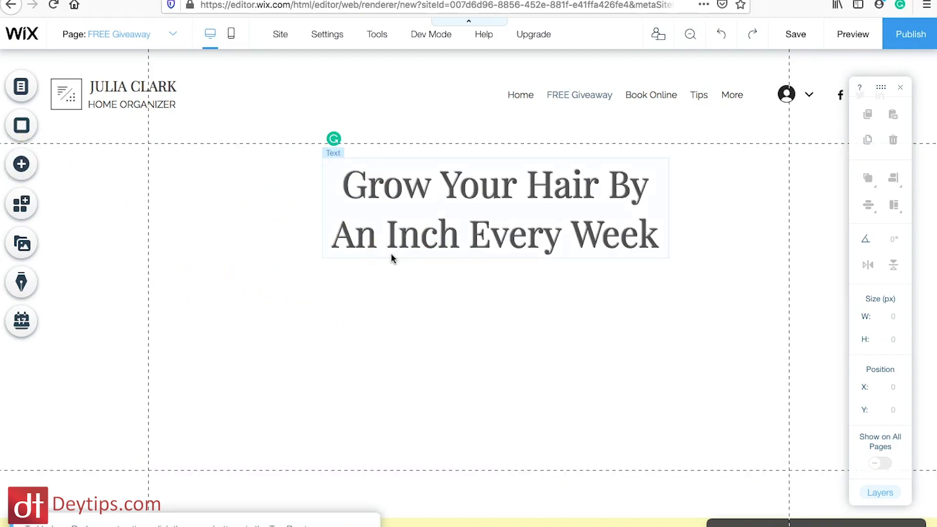
Browse the Add panel's Button gallery through the text button styles
click(13, 166)
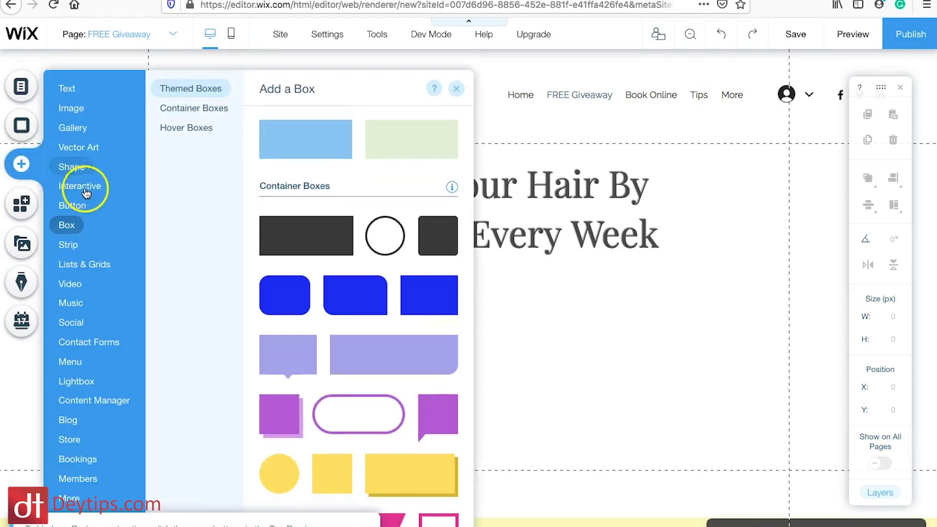
mouse_move(71, 209)
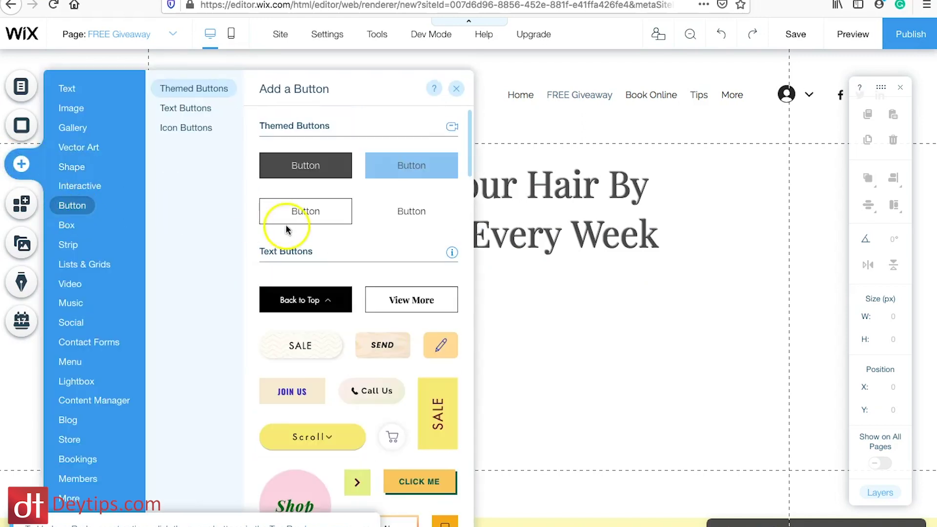
scroll(381, 305, down, 1)
scroll(380, 307, down, 8)
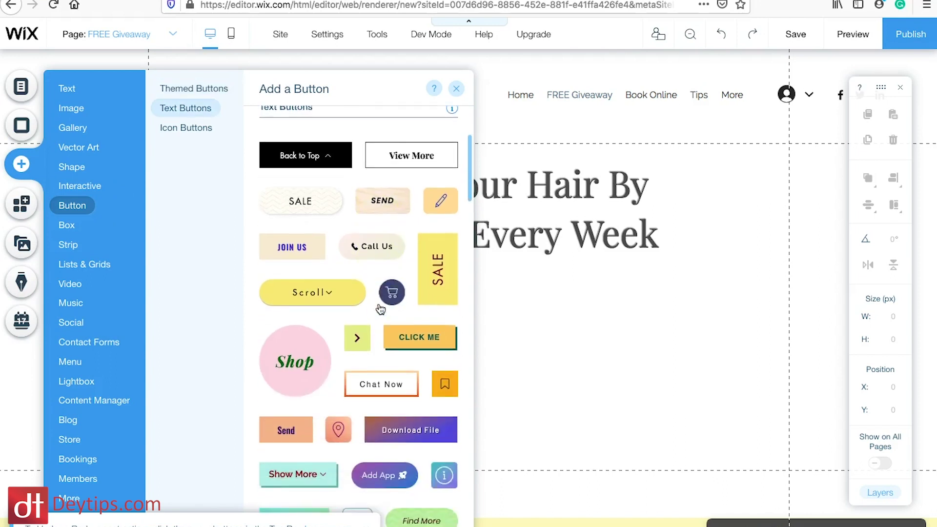
scroll(380, 308, down, 6)
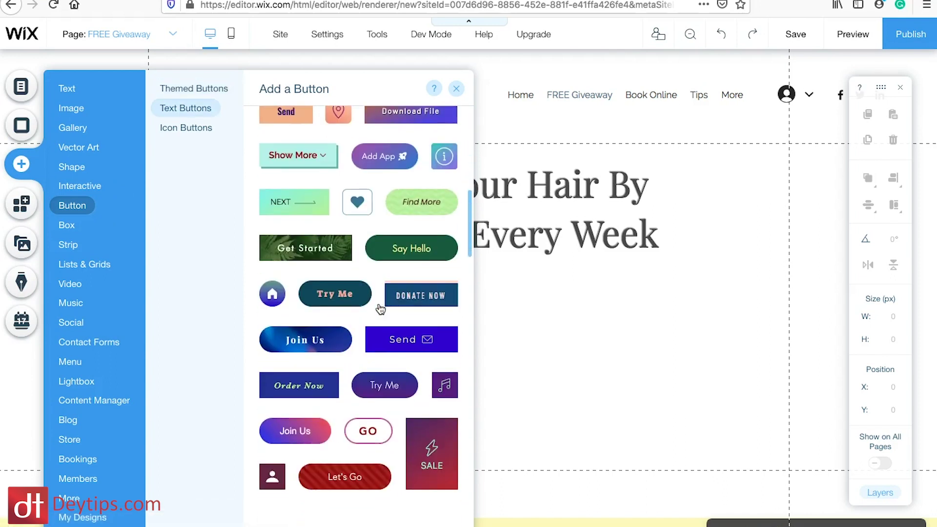
scroll(380, 309, up, 7)
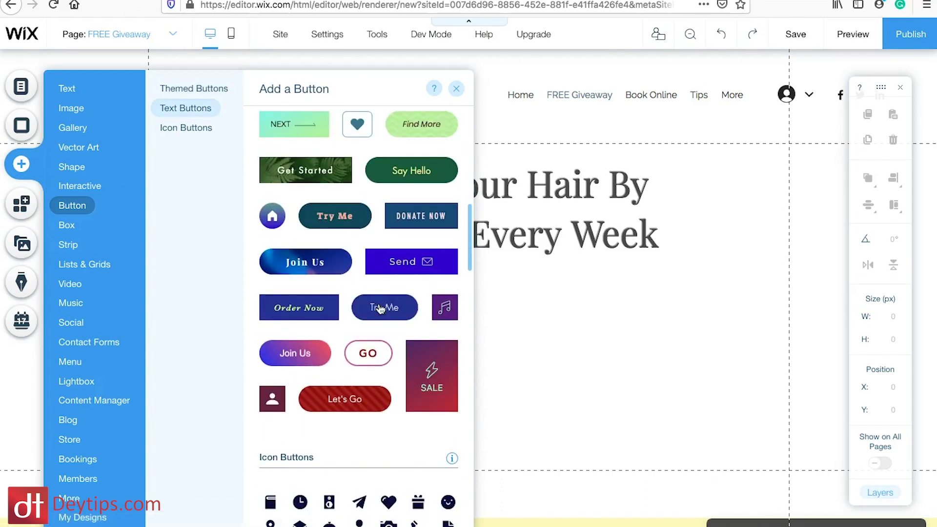
scroll(381, 308, up, 3)
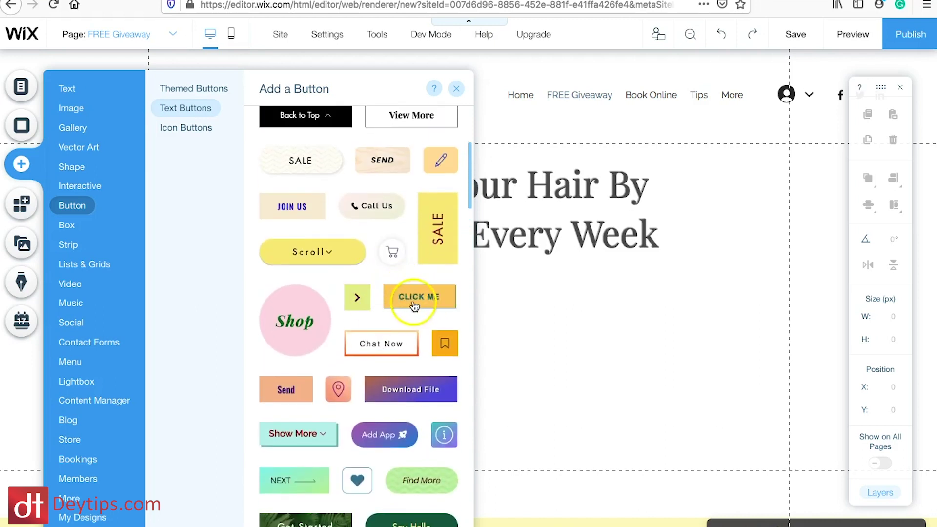
Add the yellow CLICK ME button, centring and resizing it below the heading
click(431, 306)
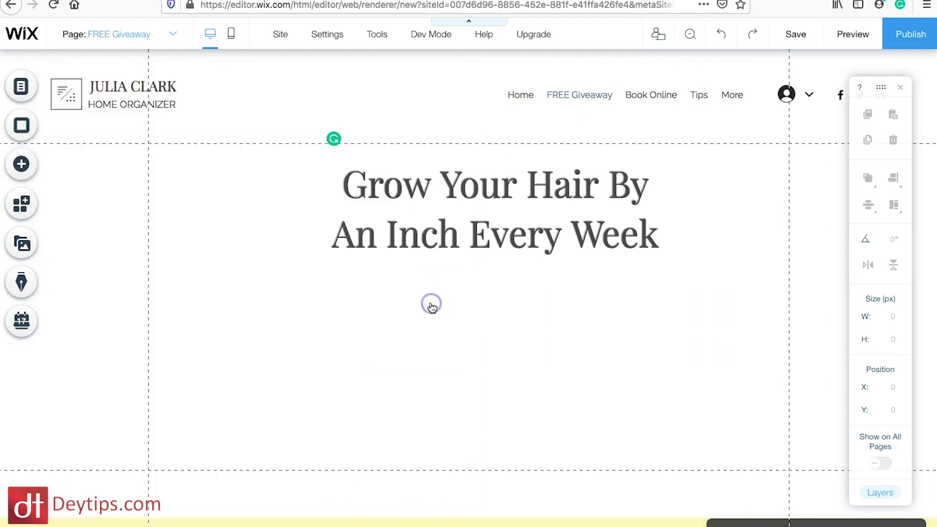
drag(455, 306, 324, 270)
mouse_move(477, 315)
mouse_down()
mouse_move(487, 323)
mouse_move(481, 317)
mouse_up()
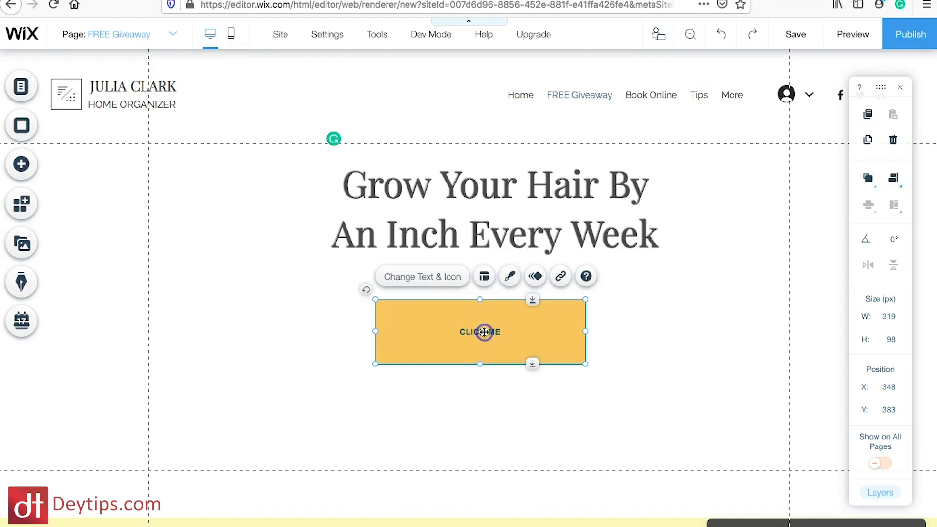
Relabel the button 'CLICK HERE TO DOWNLOAD NOW', leaving it with no link
double_click(484, 332)
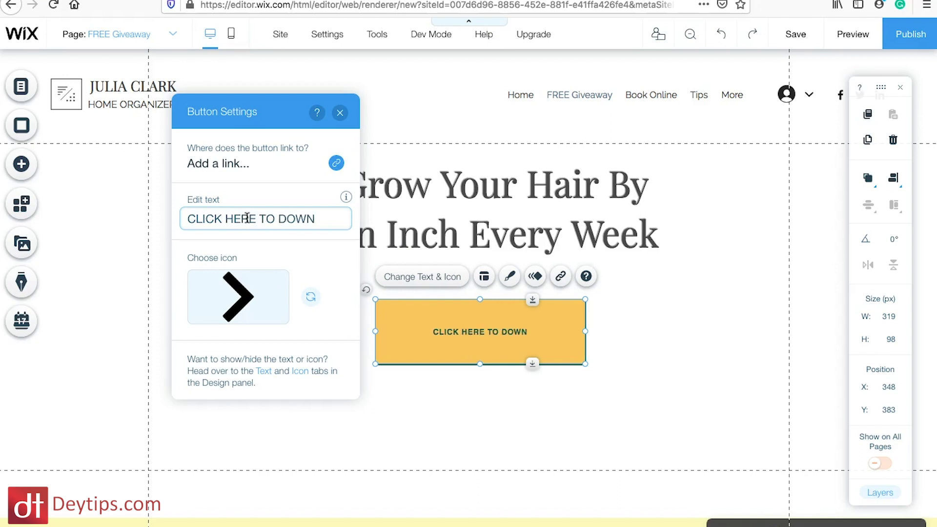
text(AD NOW)
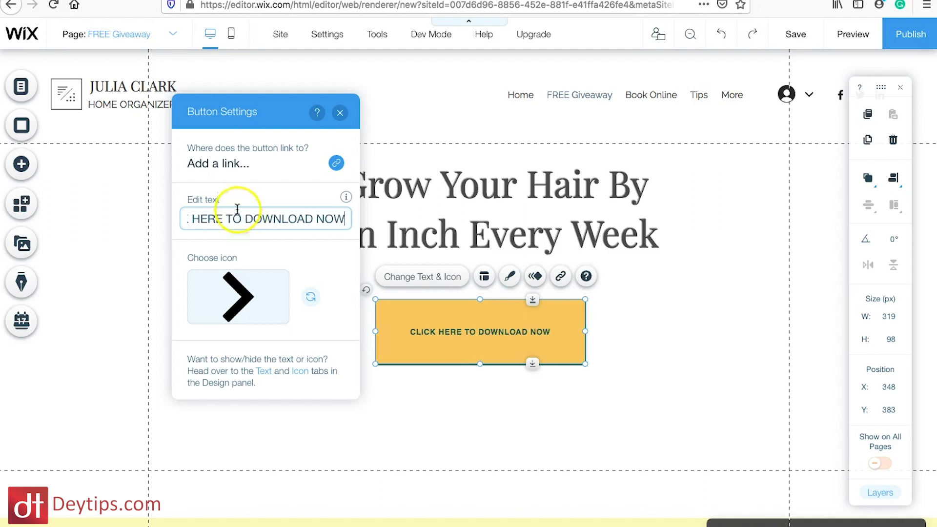
key(Return)
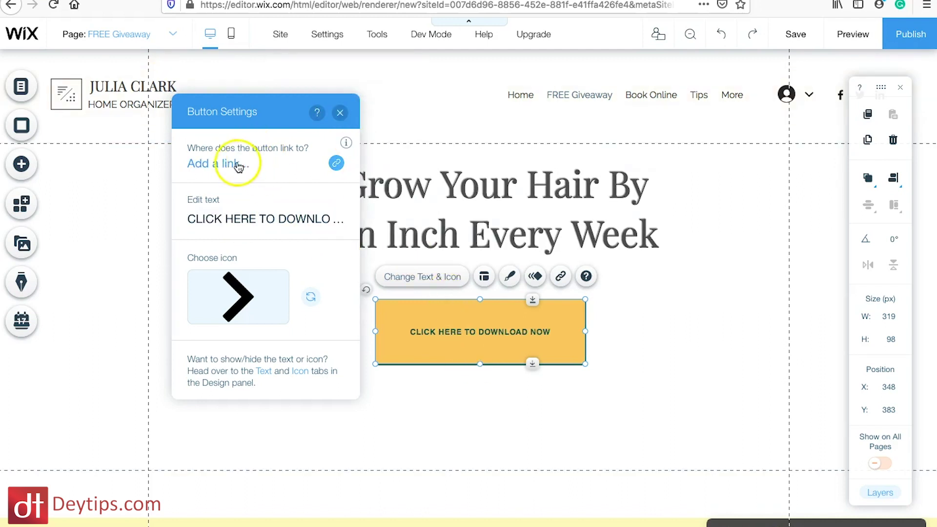
click(220, 164)
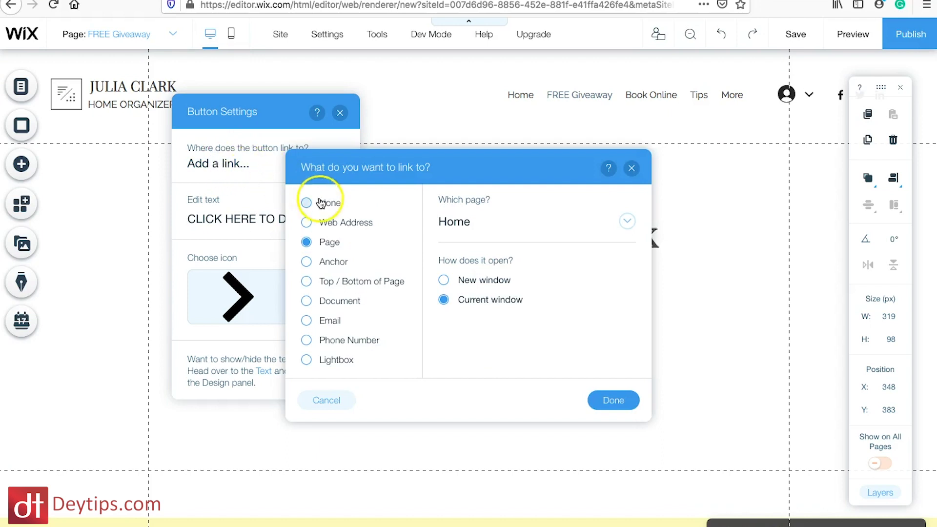
click(307, 223)
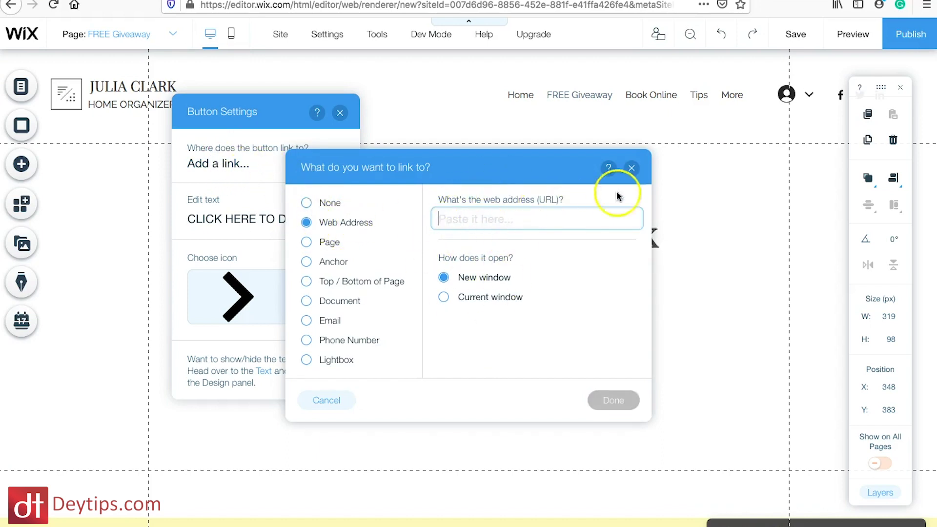
click(630, 169)
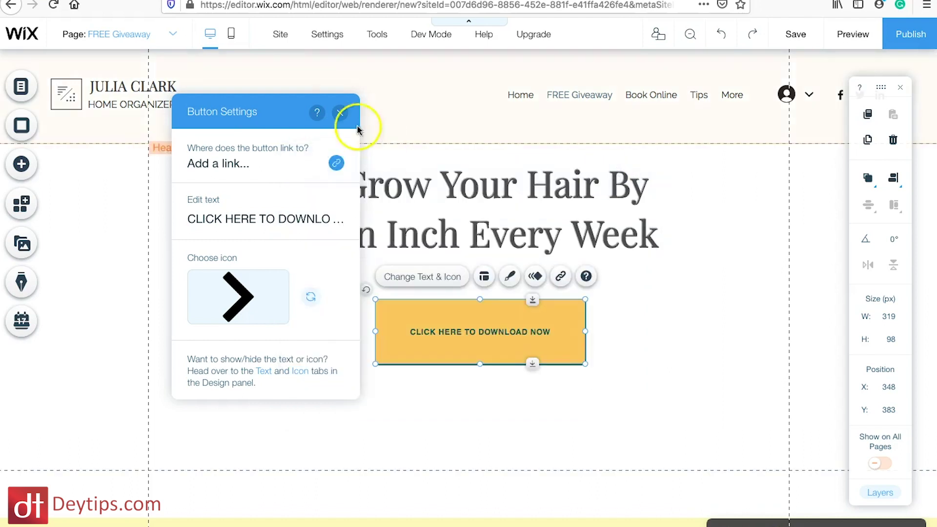
click(341, 115)
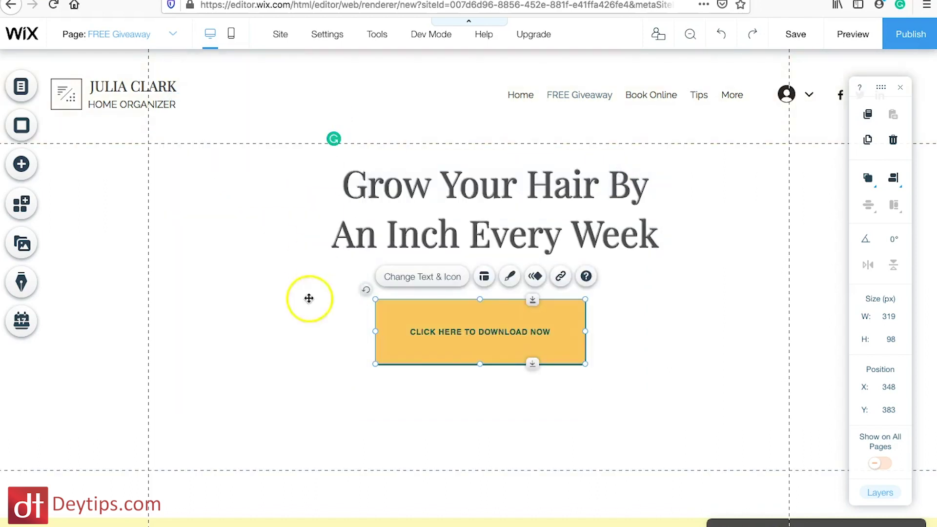
click(266, 316)
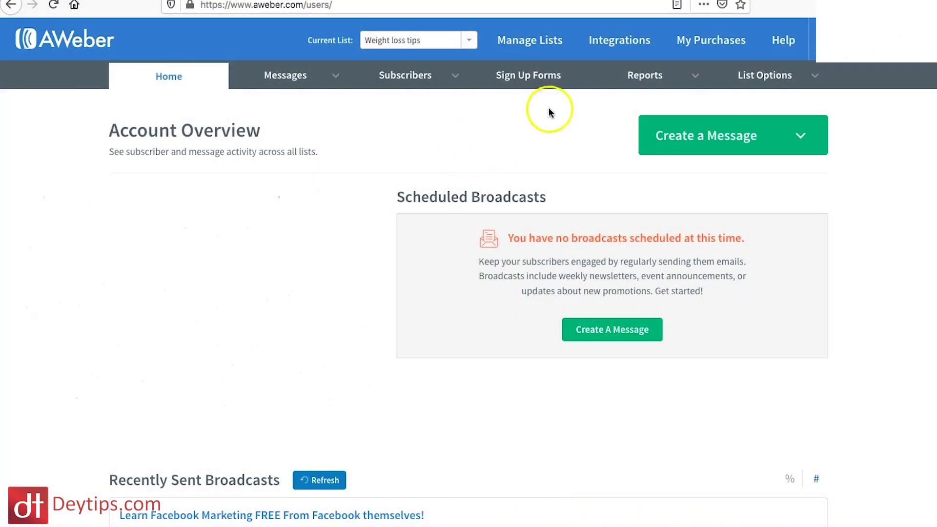
Go to AWeber's Manage Lists page
click(525, 48)
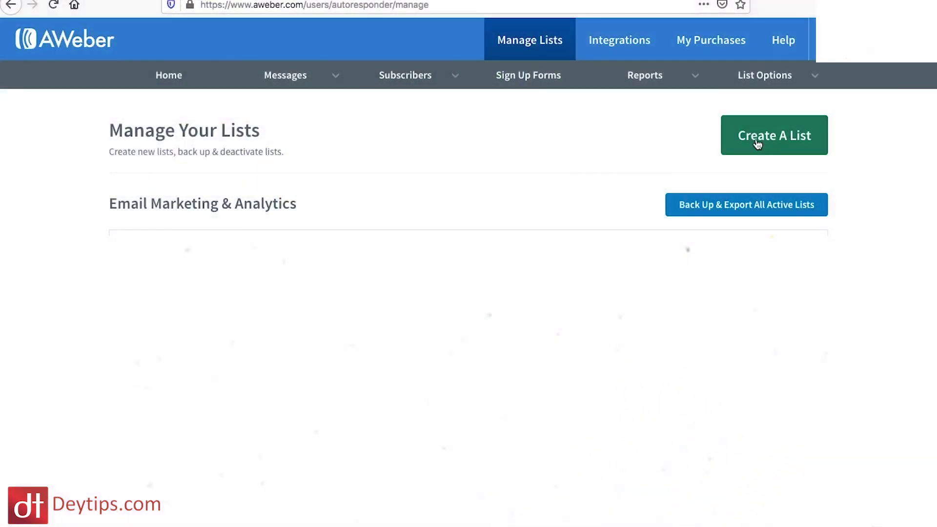
Return to AWeber's Account Overview via the Home tab
click(170, 78)
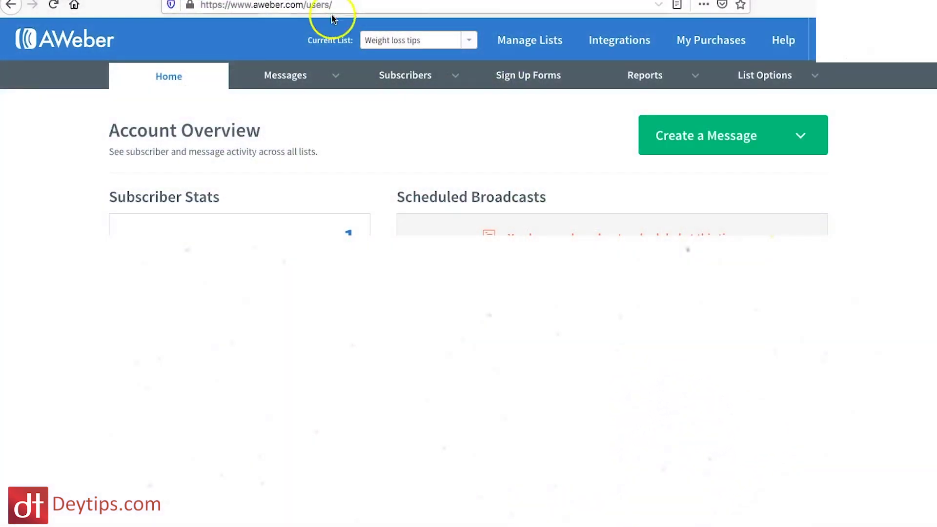
mouse_move(358, 87)
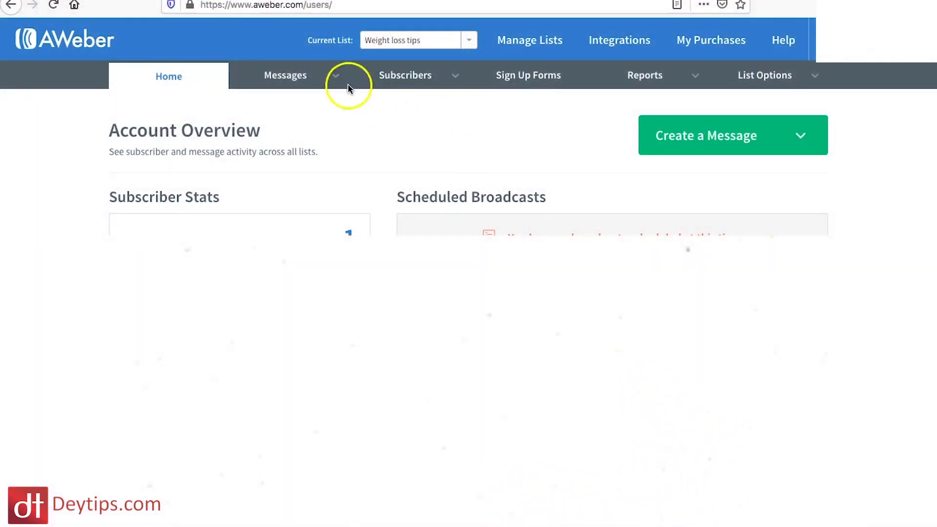
Choose Follow Up Series from AWeber's Messages menu
click(333, 77)
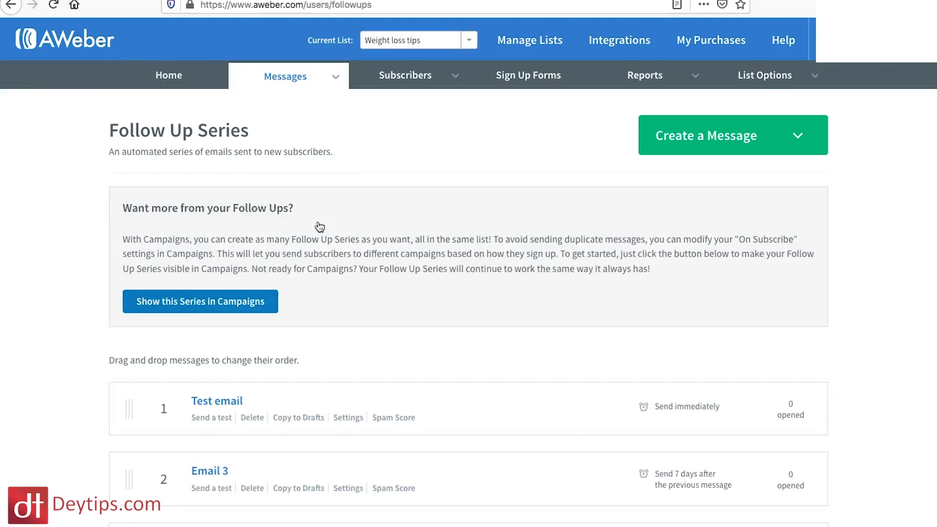
Open the Test welcome email message that promises the attached gift
scroll(860, 305, down, 5)
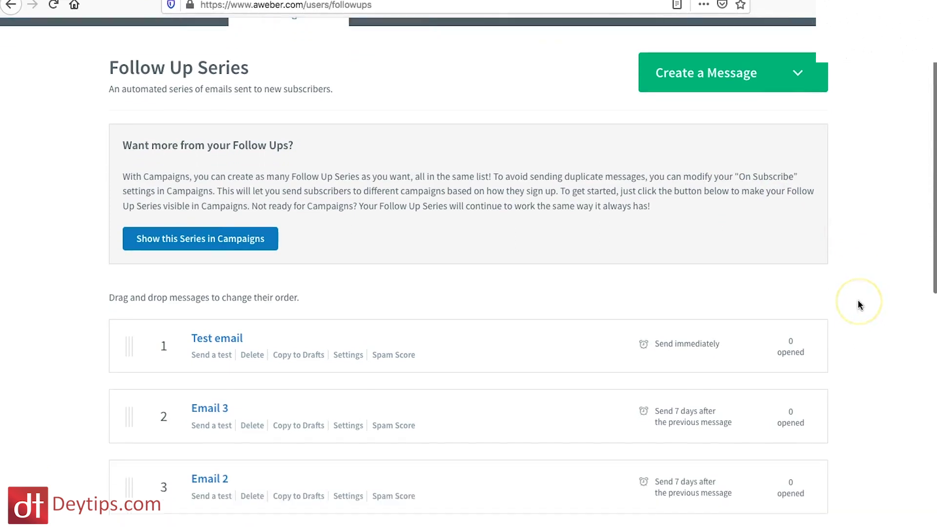
scroll(860, 305, up, 1)
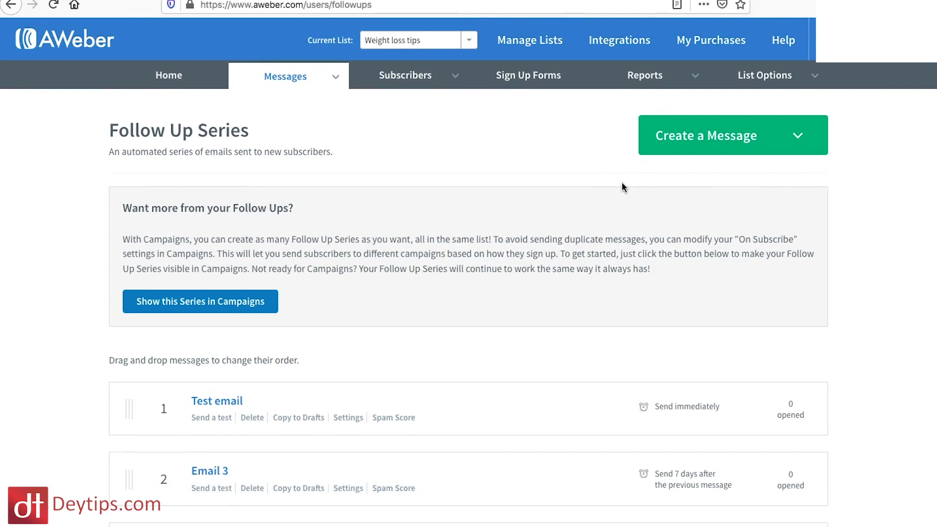
scroll(364, 347, down, 3)
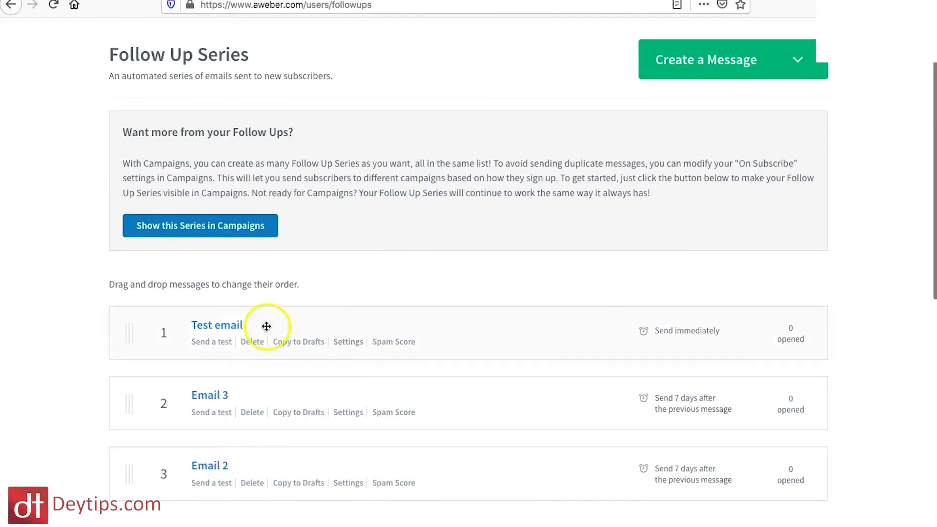
click(220, 333)
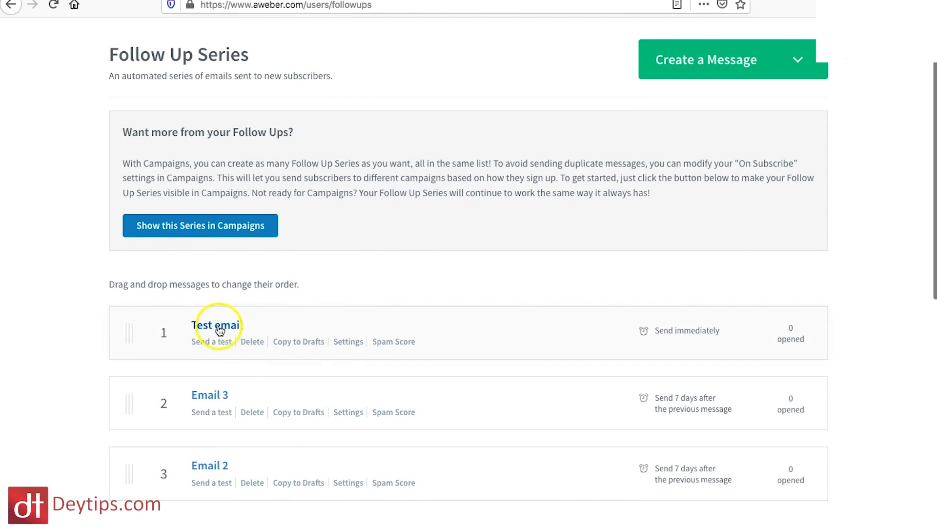
click(220, 328)
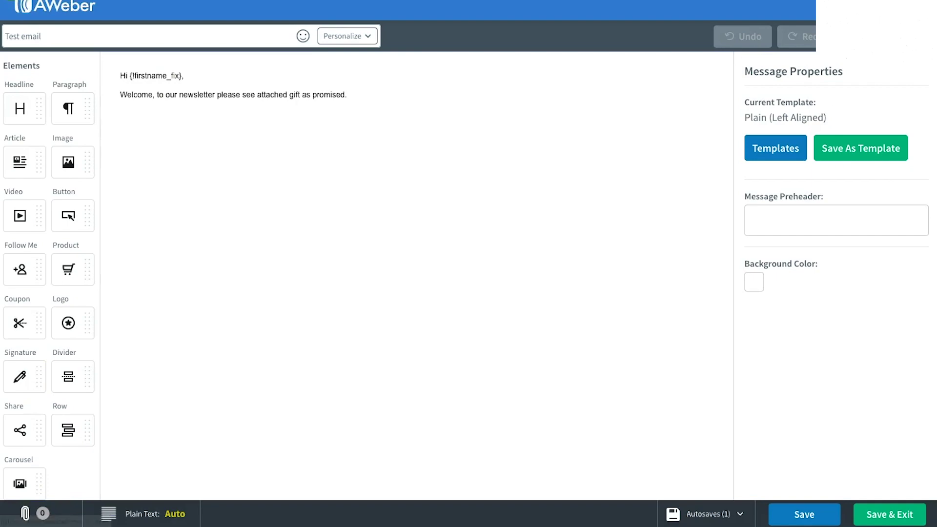
Return to the Follow Up Series page through the browser history
right_click(10, 5)
click(83, 7)
scroll(865, 296, up, 1)
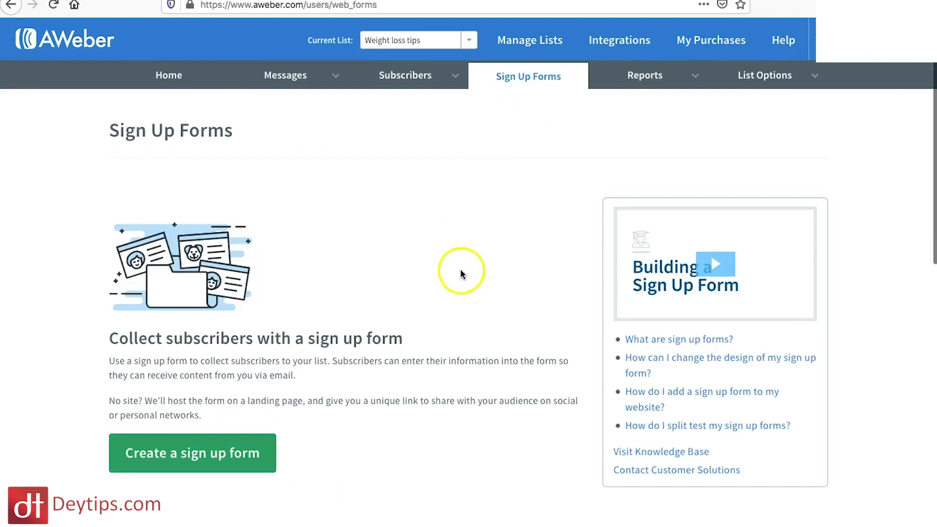
Start creating a new AWeber sign up form
scroll(460, 271, down, 2)
click(168, 383)
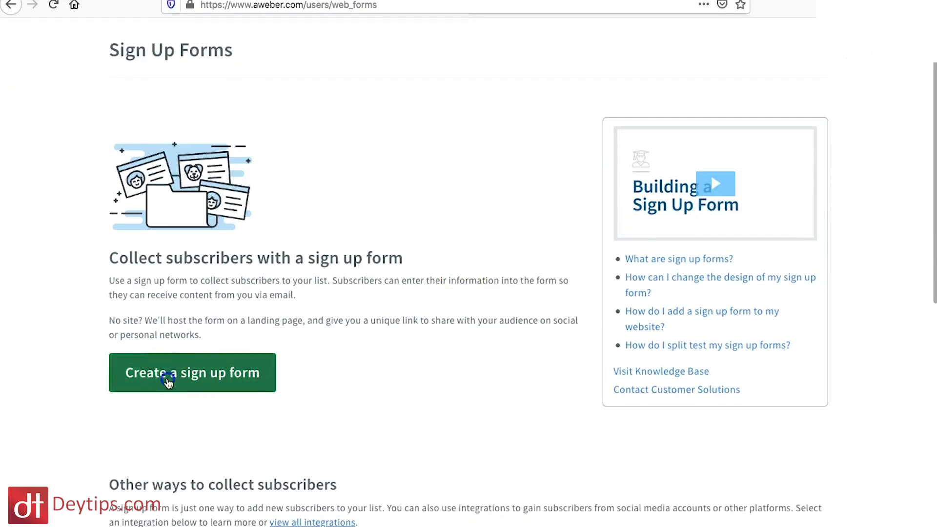
scroll(428, 302, down, 2)
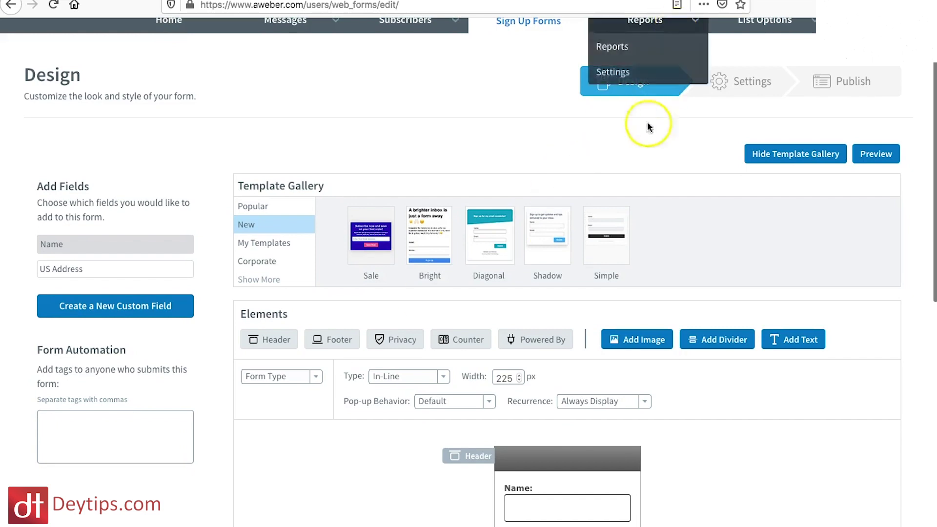
scroll(647, 163, down, 3)
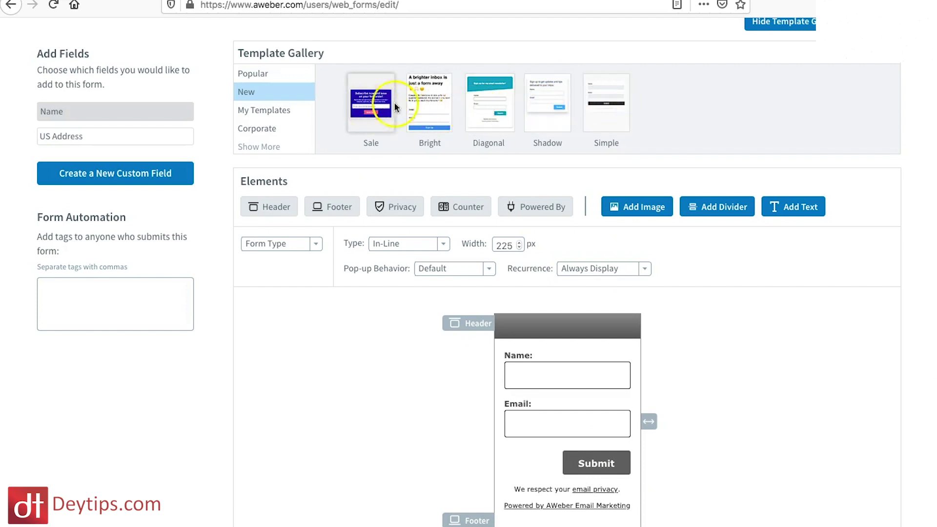
Apply the teal Diagonal template to the Name/Email form and save the design
click(495, 110)
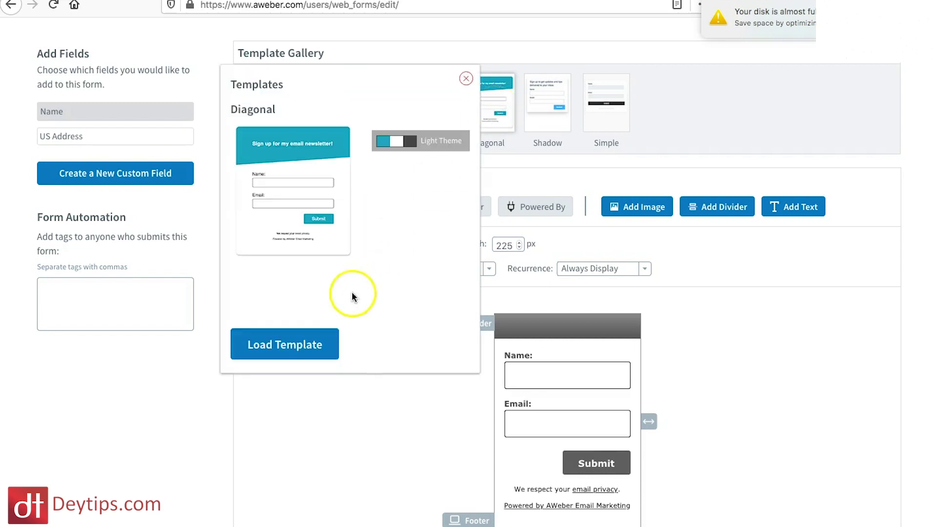
click(285, 343)
scroll(872, 115, down, 4)
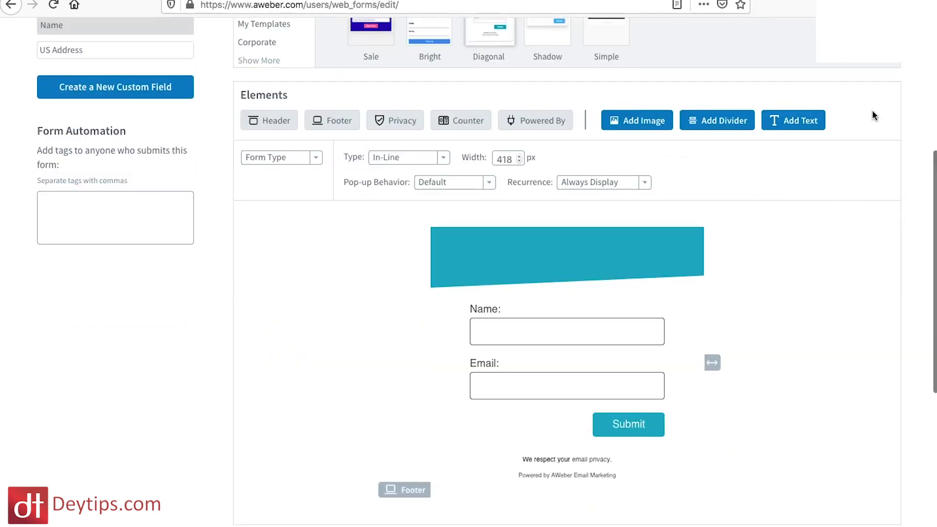
mouse_move(528, 239)
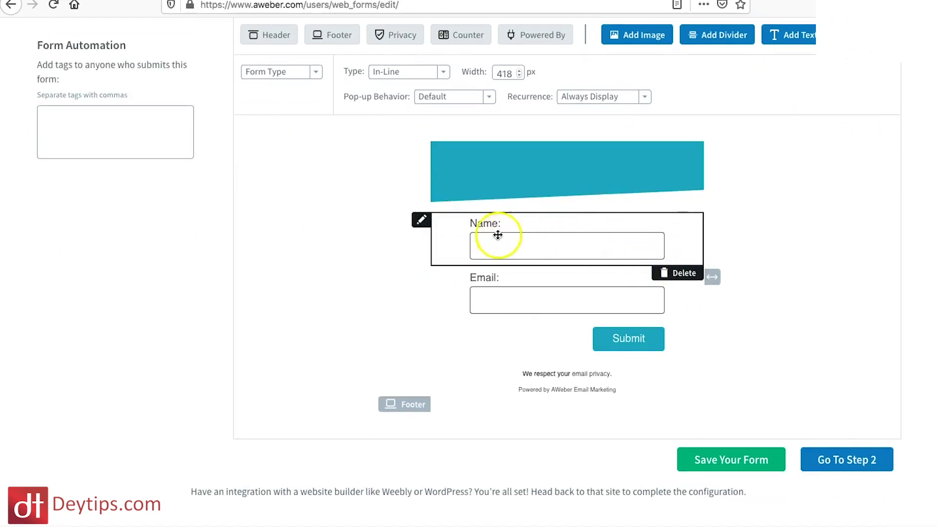
mouse_move(530, 301)
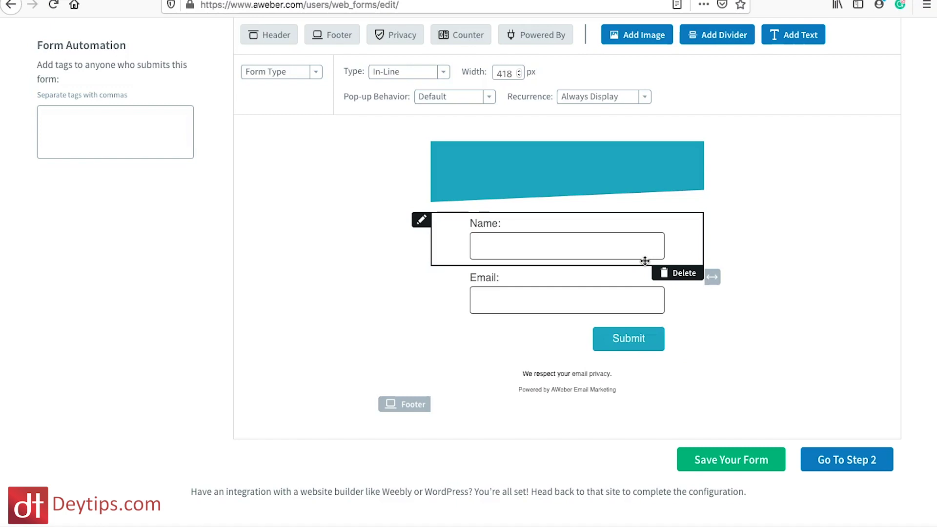
scroll(782, 394, up, 1)
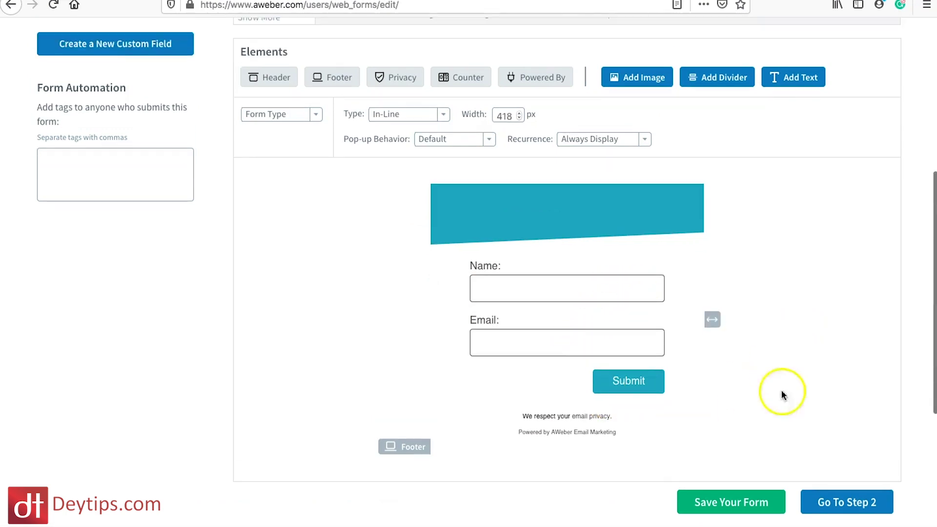
click(738, 506)
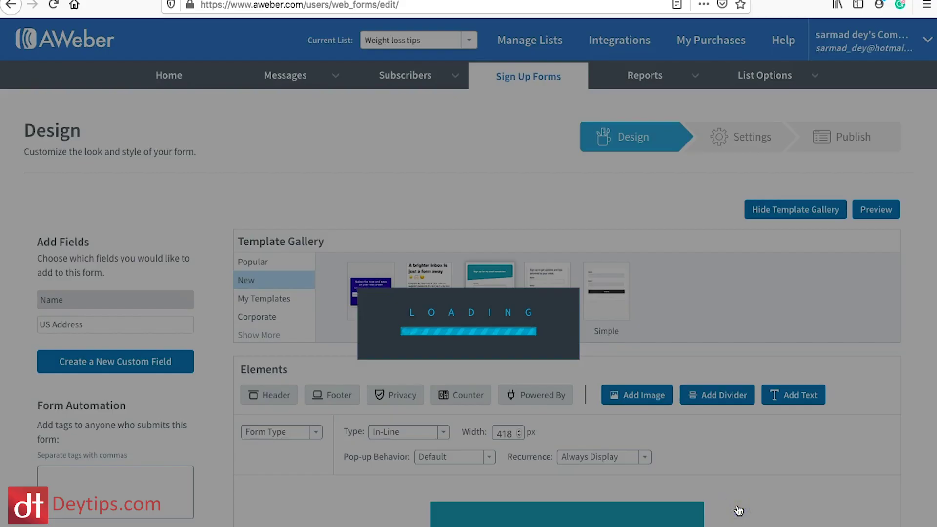
Go to the form's Settings step and rename it from My Web Form to 'Hair growth list'
scroll(668, 363, down, 10)
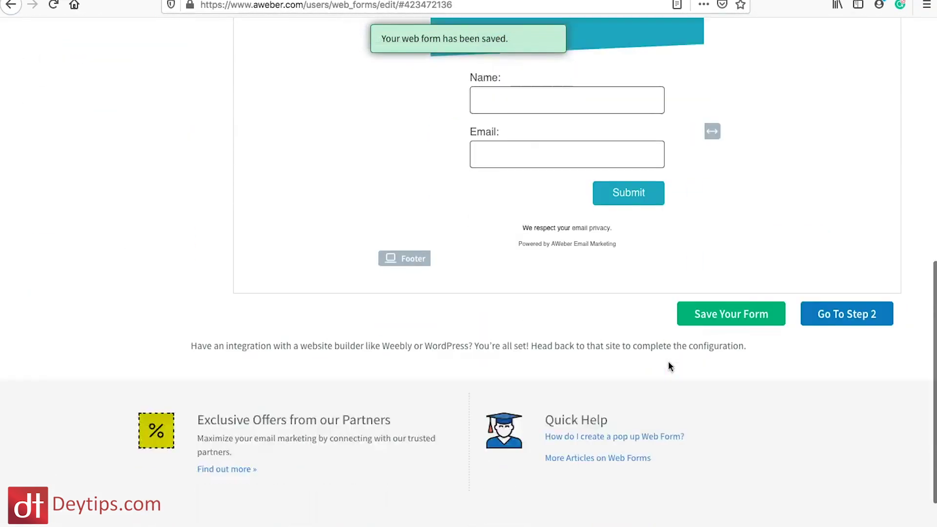
click(858, 264)
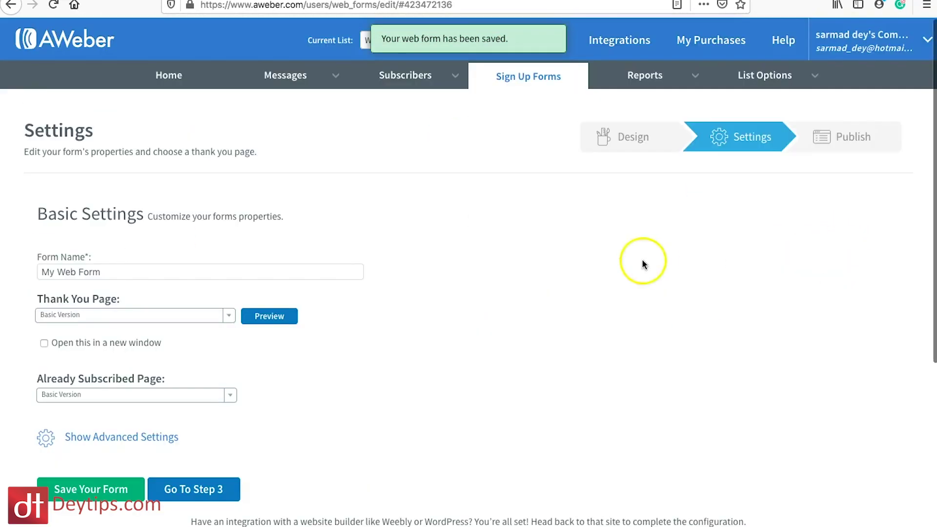
scroll(514, 302, down, 1)
scroll(513, 301, down, 2)
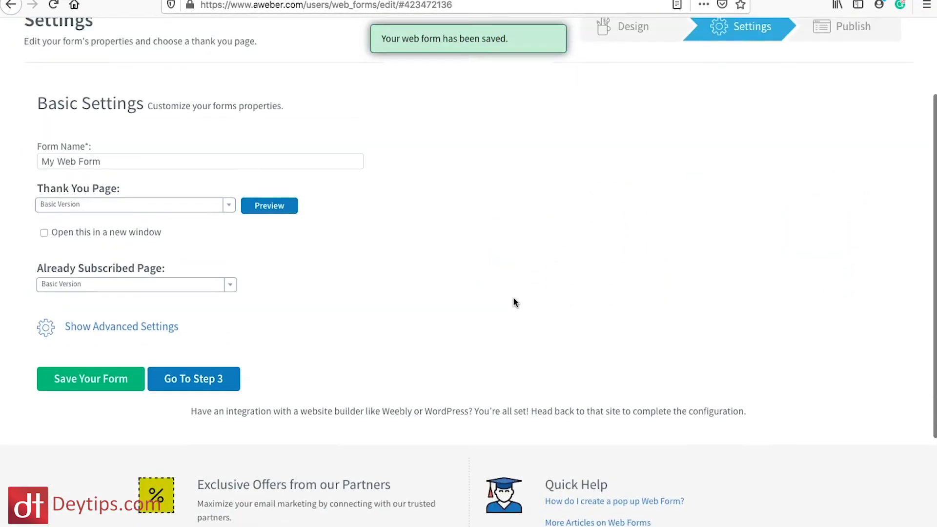
click(96, 160)
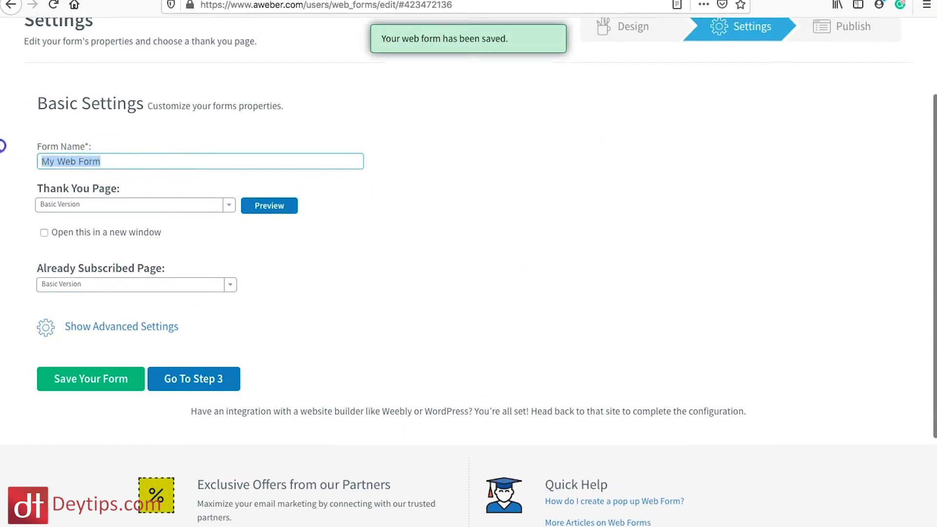
text(hA)
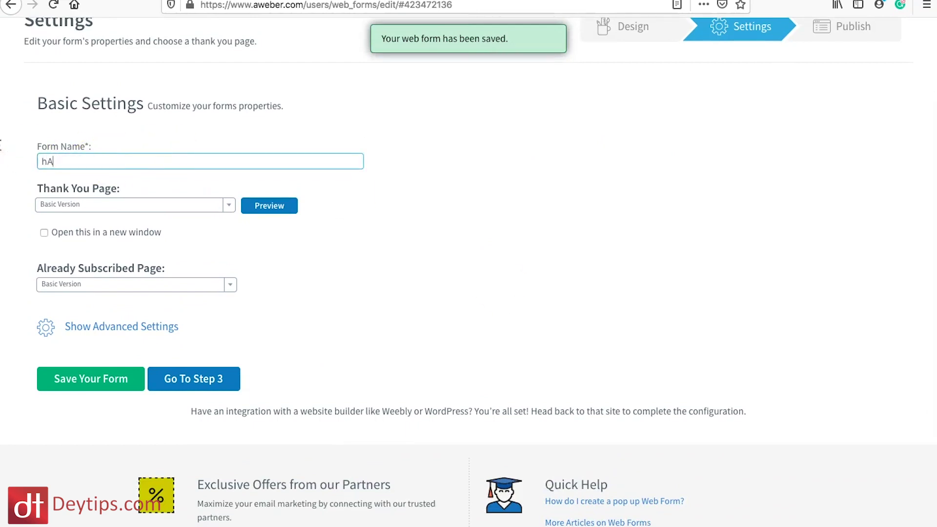
text(Hair growth list)
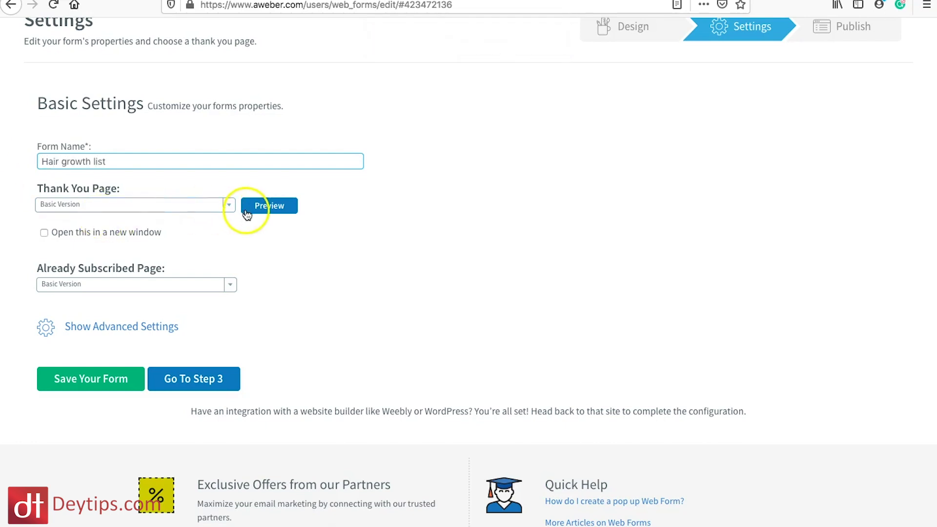
scroll(247, 215, down, 1)
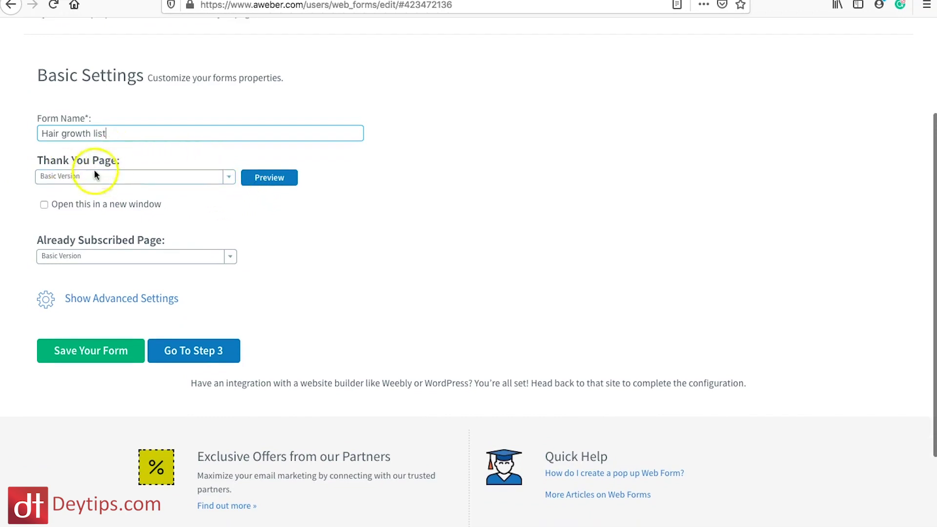
Keep the Basic Version thank-you page, preview it, and save the form settings
click(230, 179)
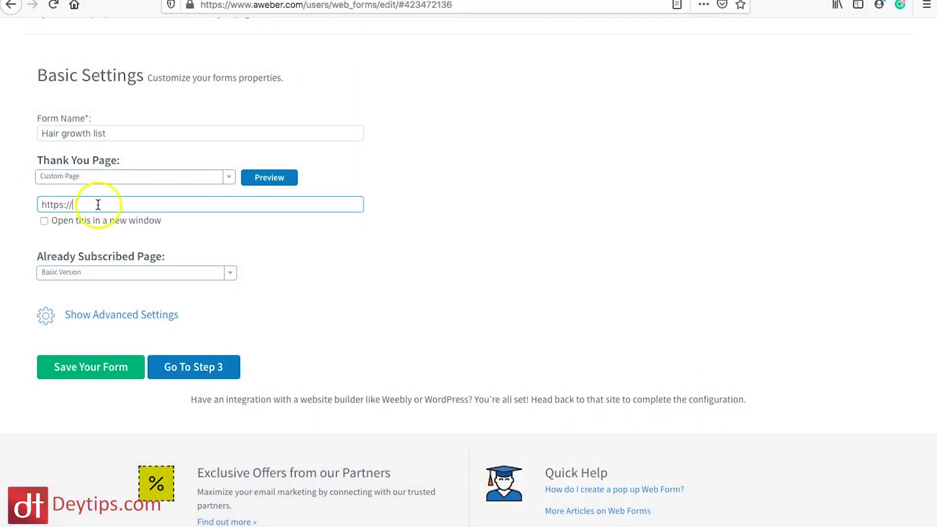
click(226, 177)
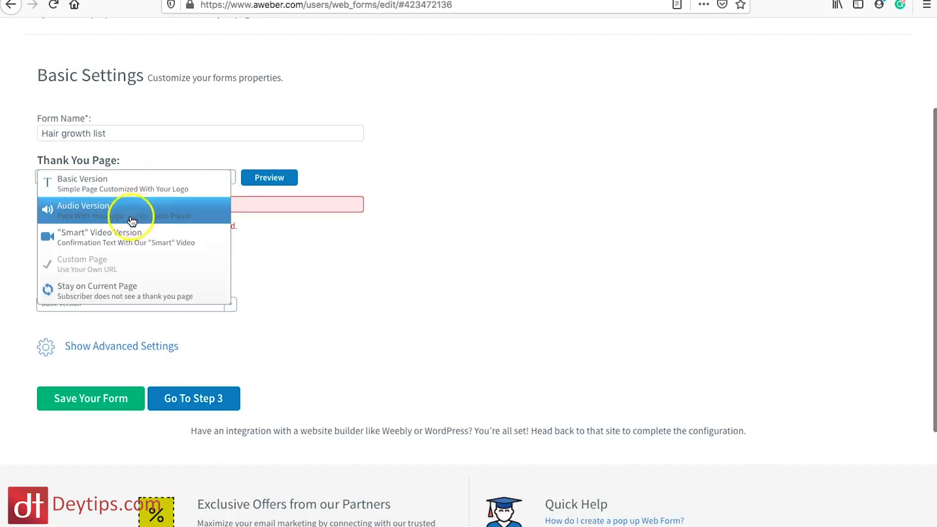
click(138, 190)
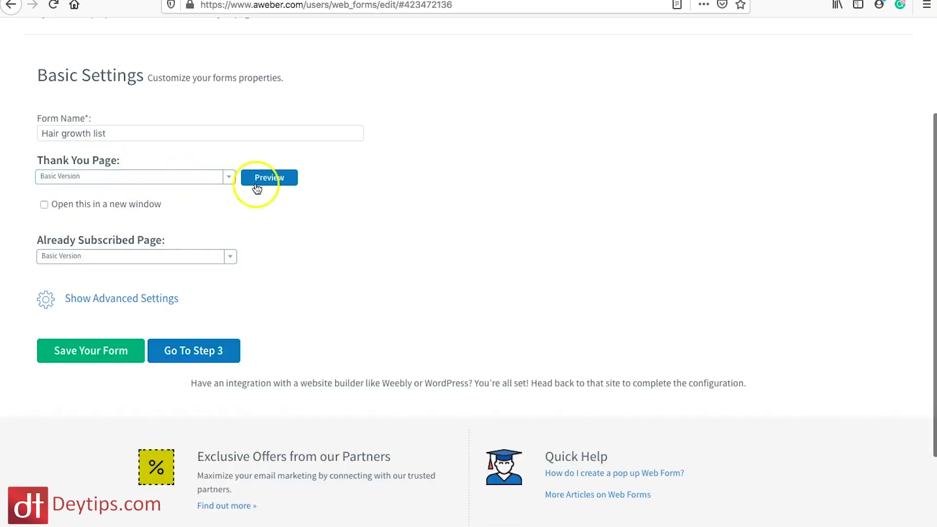
click(282, 184)
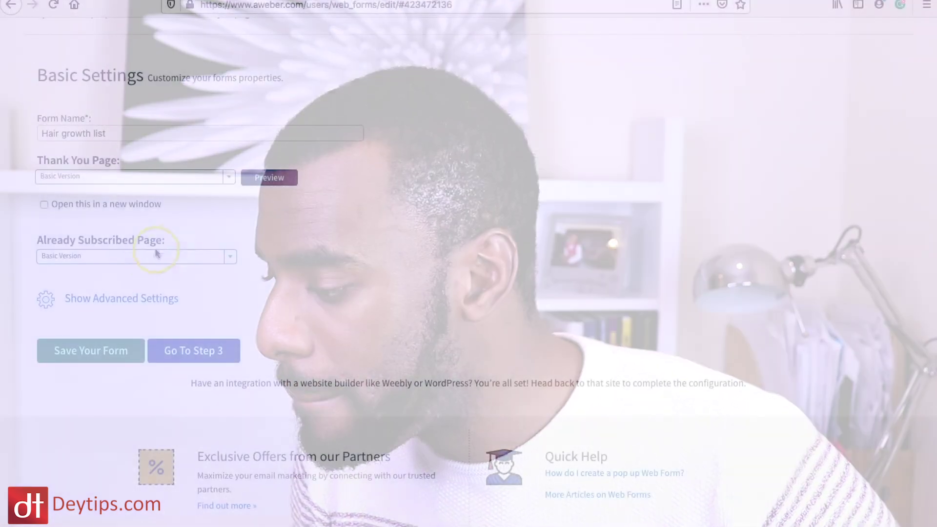
scroll(226, 310, down, 3)
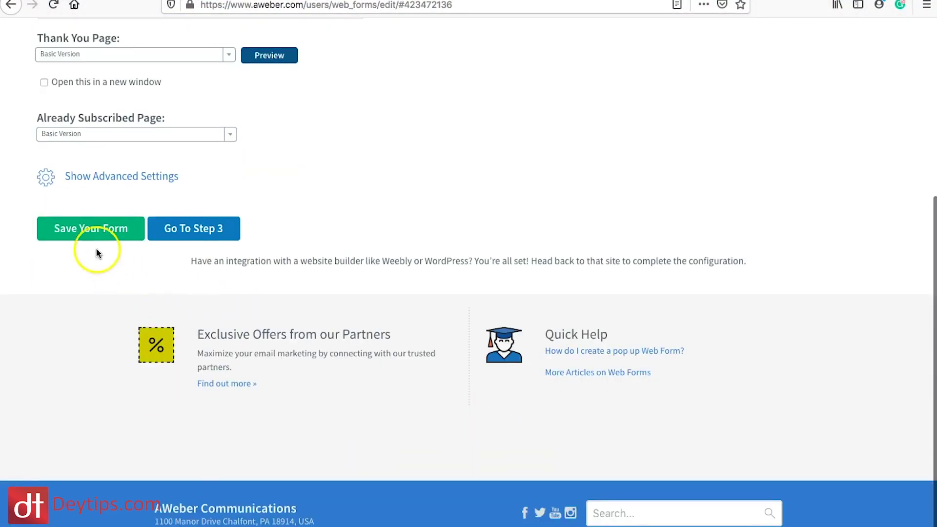
click(88, 231)
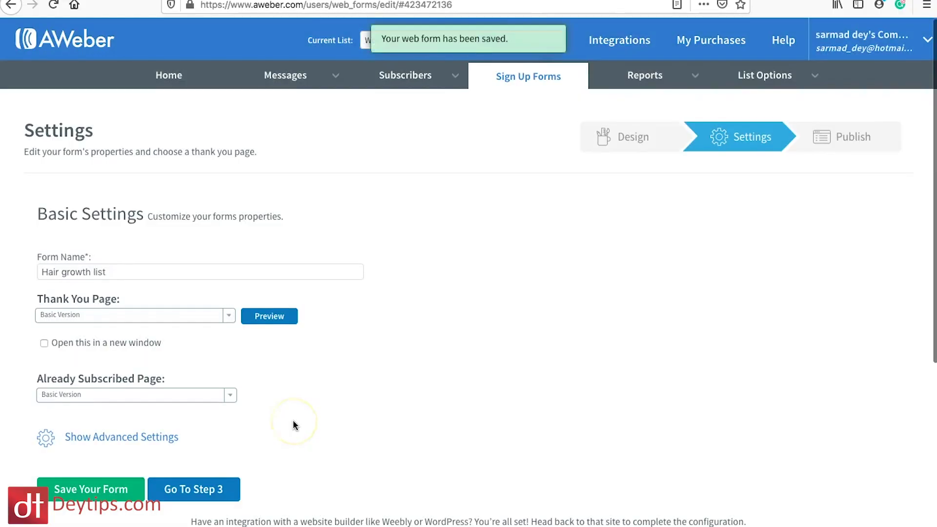
In the publishing step, choose Use My Form as a Landing Page
click(197, 427)
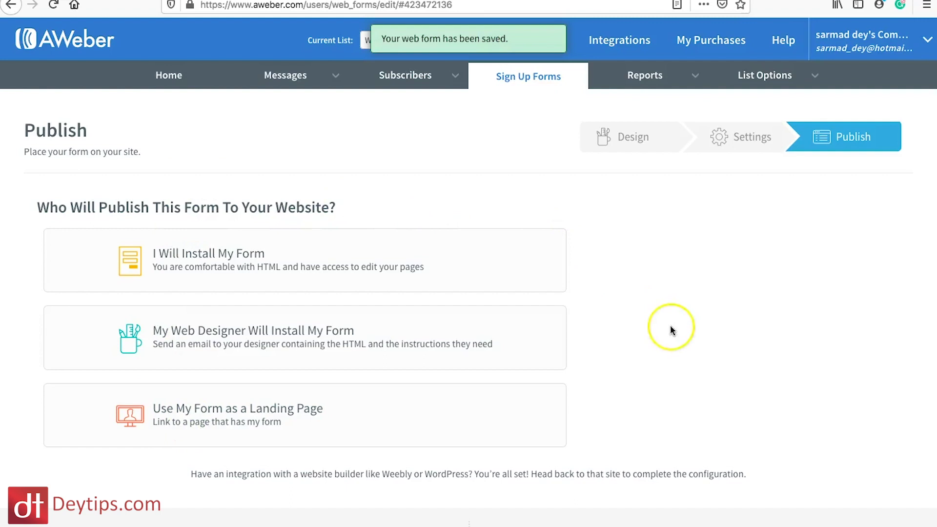
scroll(671, 330, down, 2)
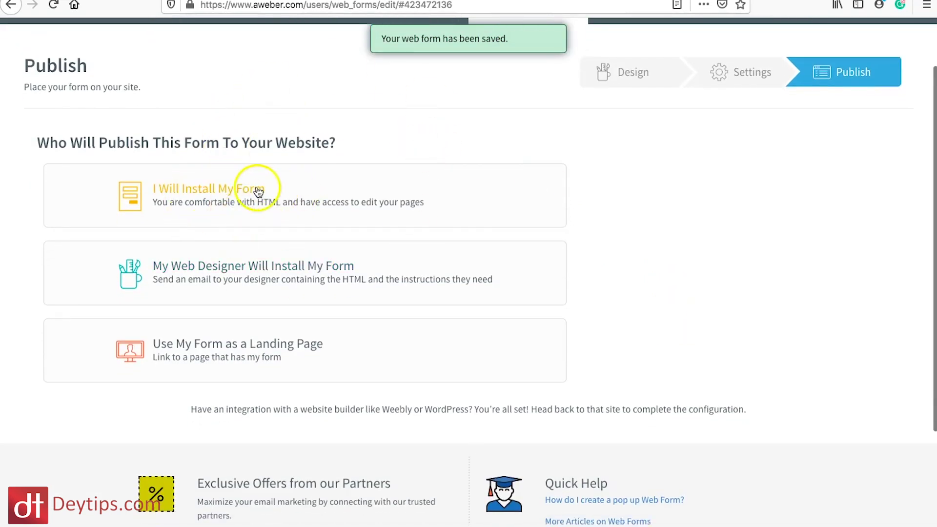
scroll(236, 202, down, 1)
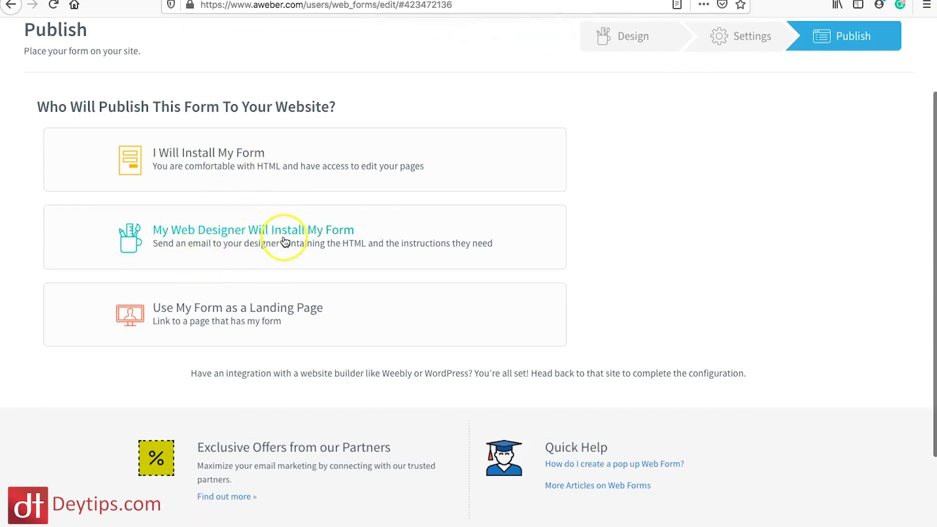
scroll(274, 241, down, 1)
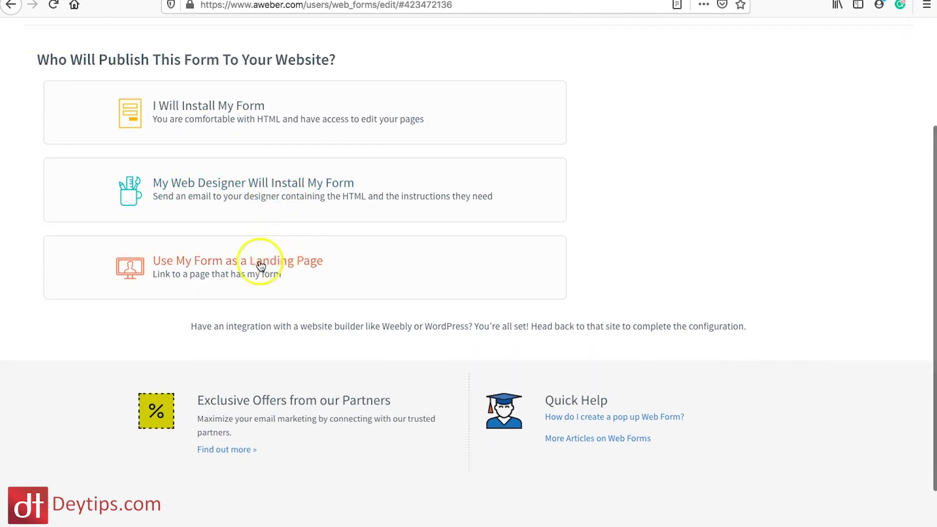
click(249, 270)
Copy the form's landing-page URL and load it in a new browser tab
click(344, 362)
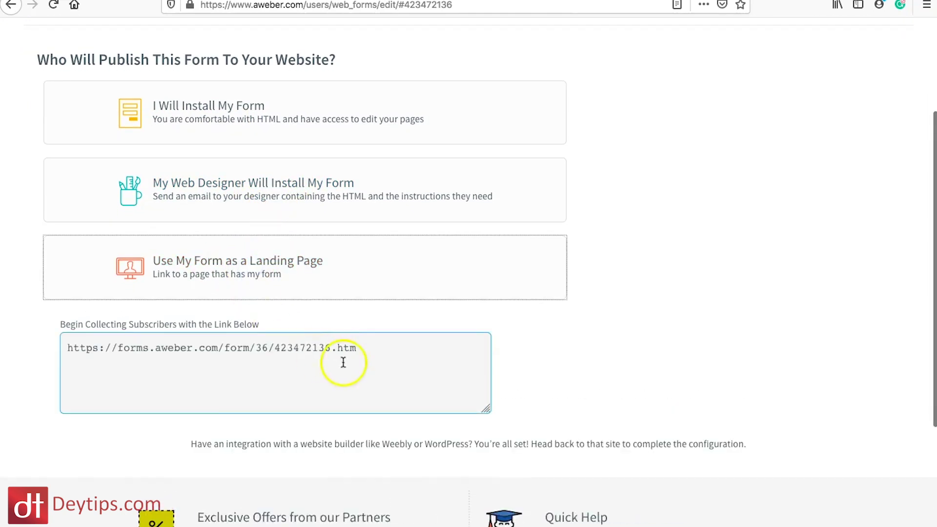
triple_click(309, 347)
key(ctrl+c)
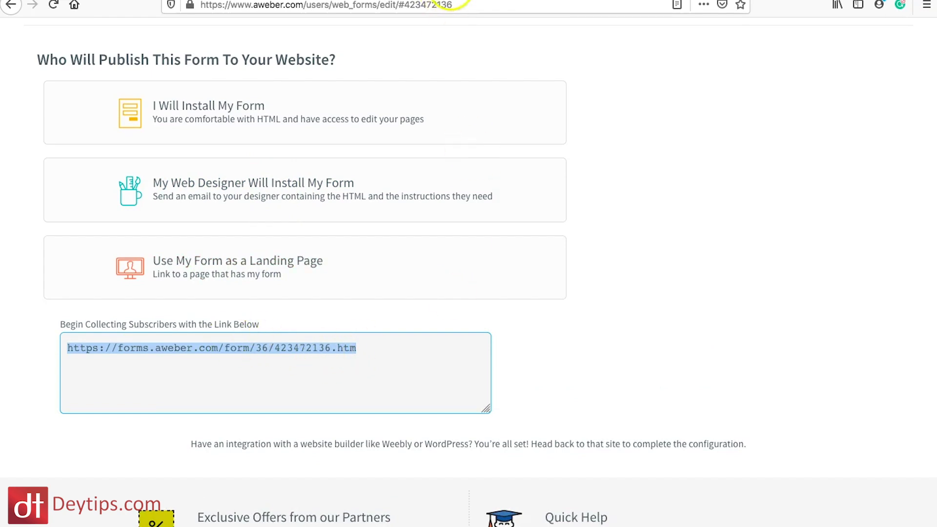
key(ctrl+t)
key(ctrl+v)
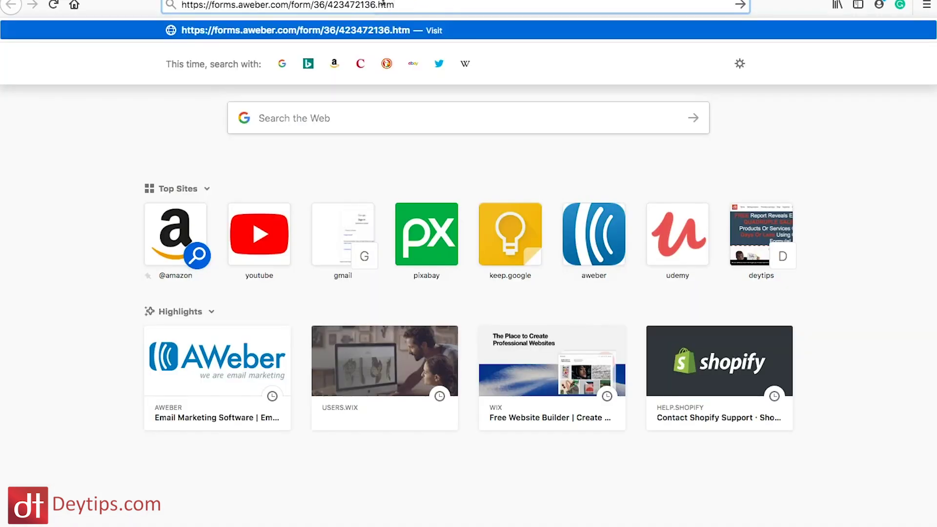
key(Return)
click(361, 137)
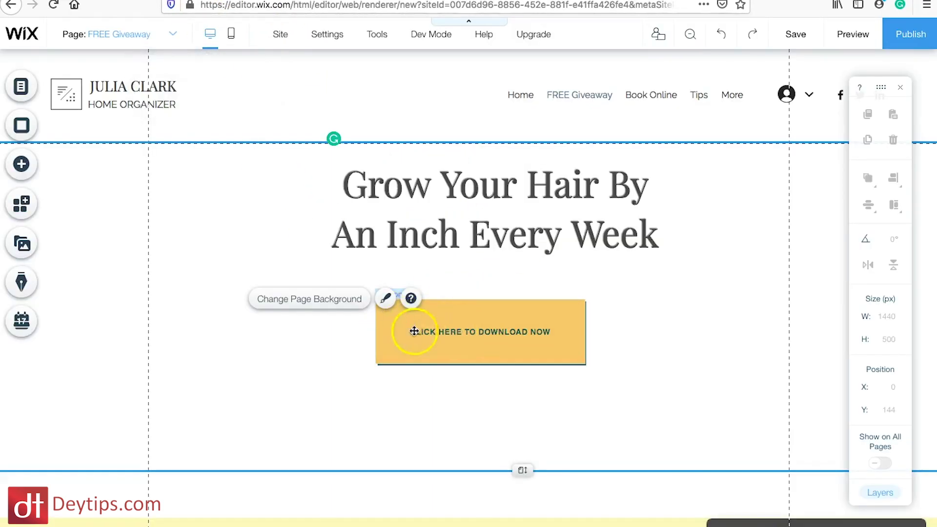
Link the CLICK HERE TO DOWNLOAD NOW button to the AWeber form URL and test it in preview
click(450, 323)
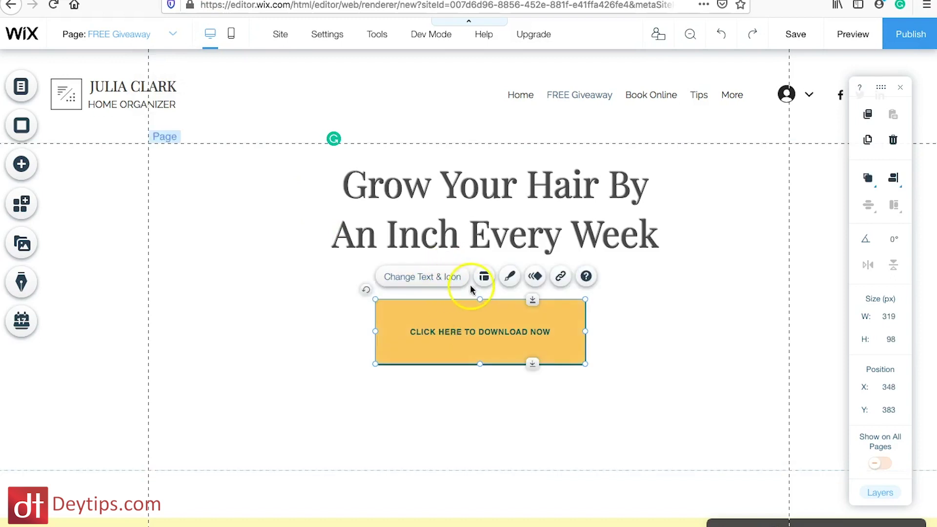
click(426, 289)
click(229, 162)
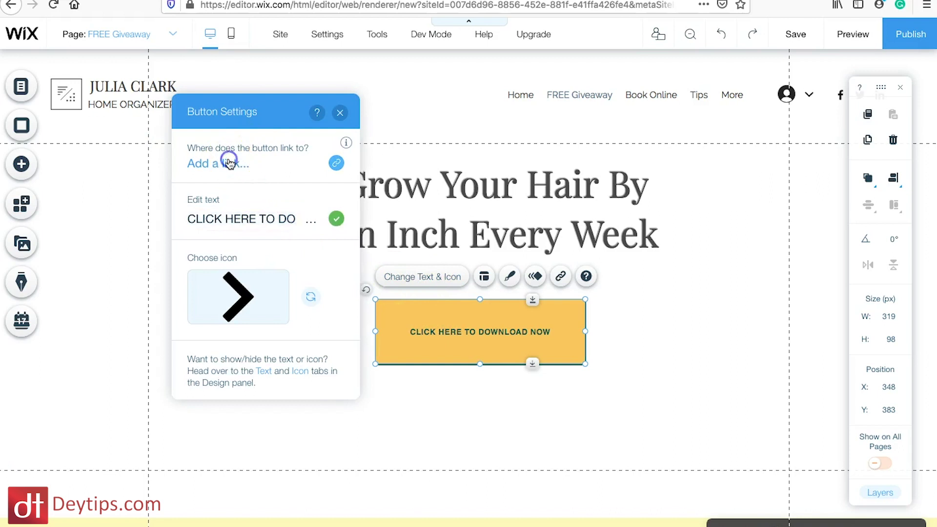
click(306, 223)
click(483, 212)
key(ctrl+v)
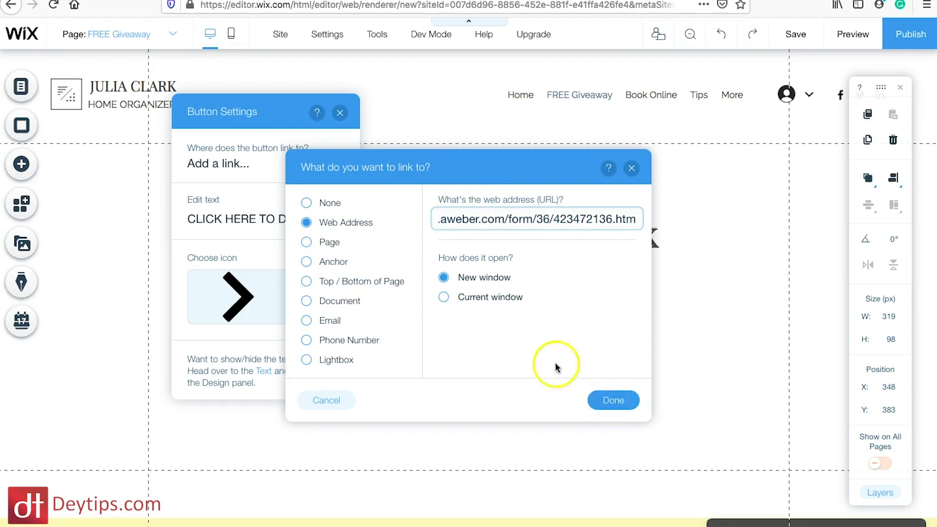
click(619, 404)
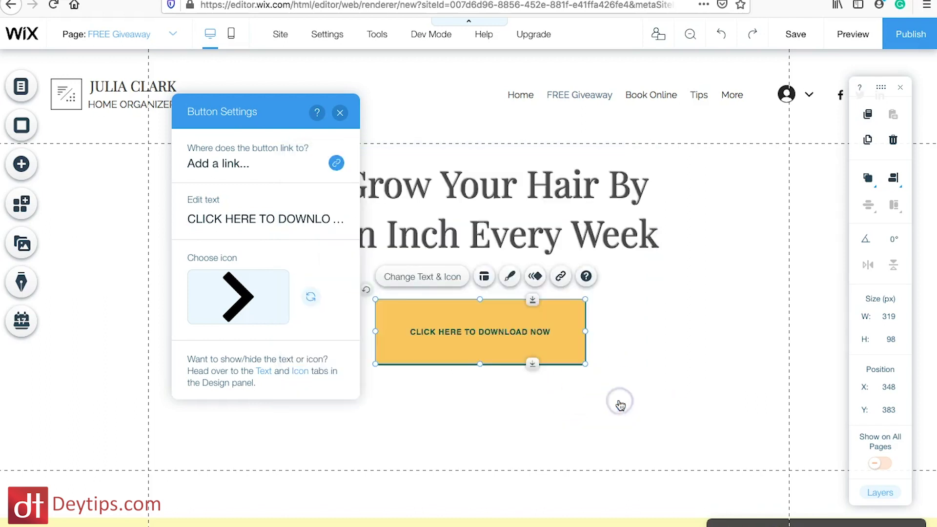
click(340, 113)
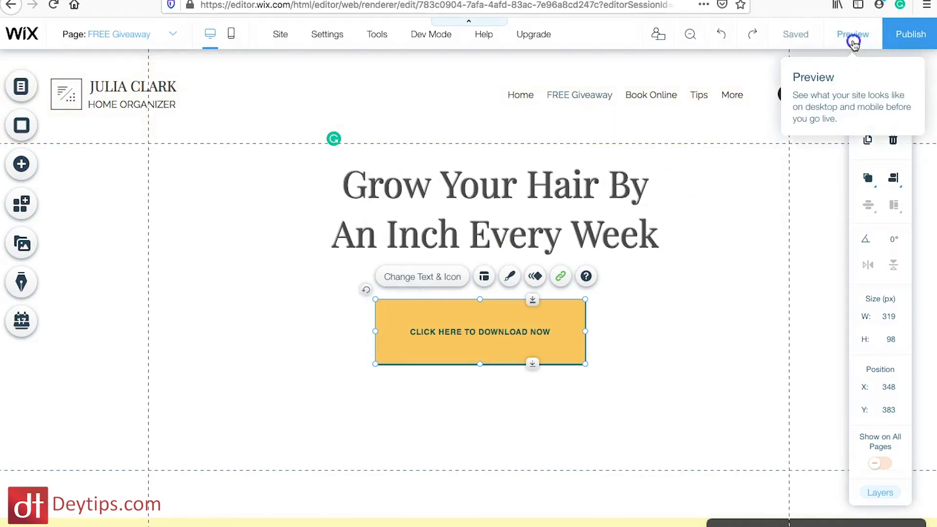
click(853, 43)
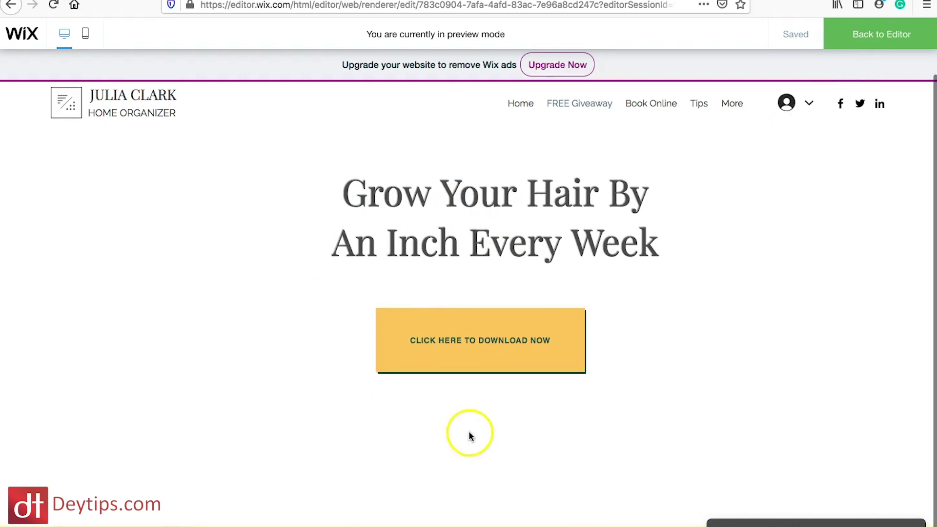
click(480, 372)
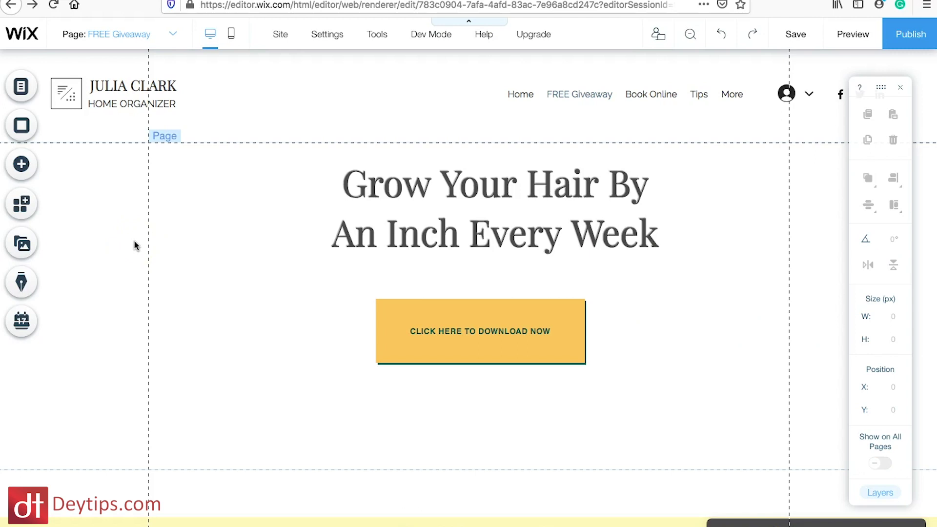
Delete the download button and add an HTML iframe element from Add > More
click(402, 313)
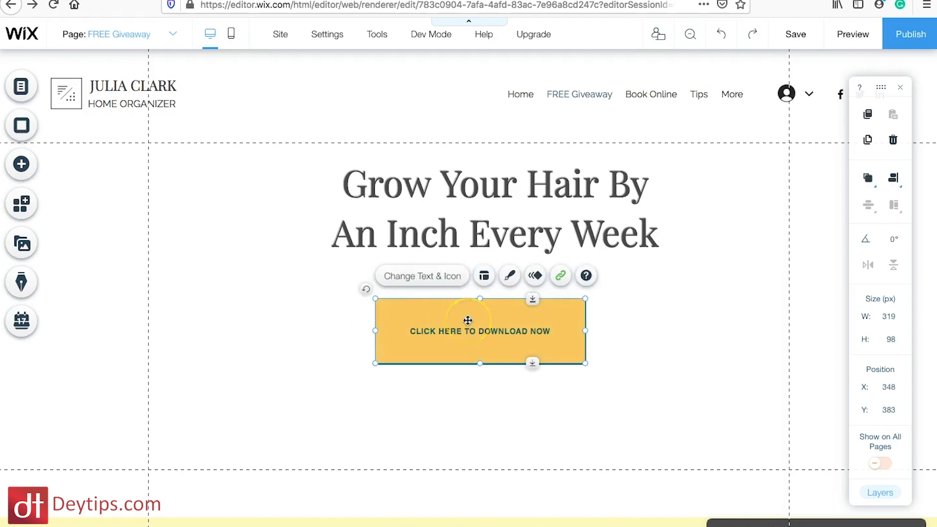
key(Delete)
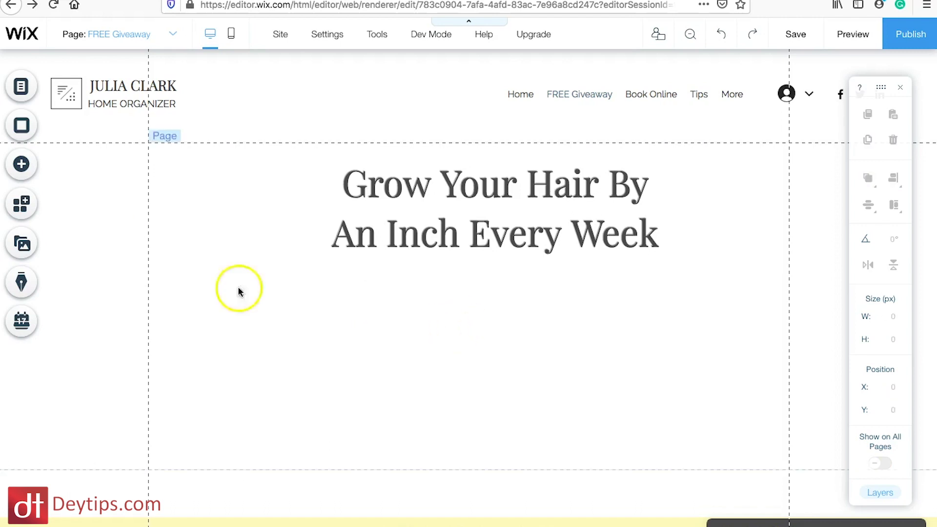
click(21, 166)
click(66, 225)
click(68, 499)
click(298, 191)
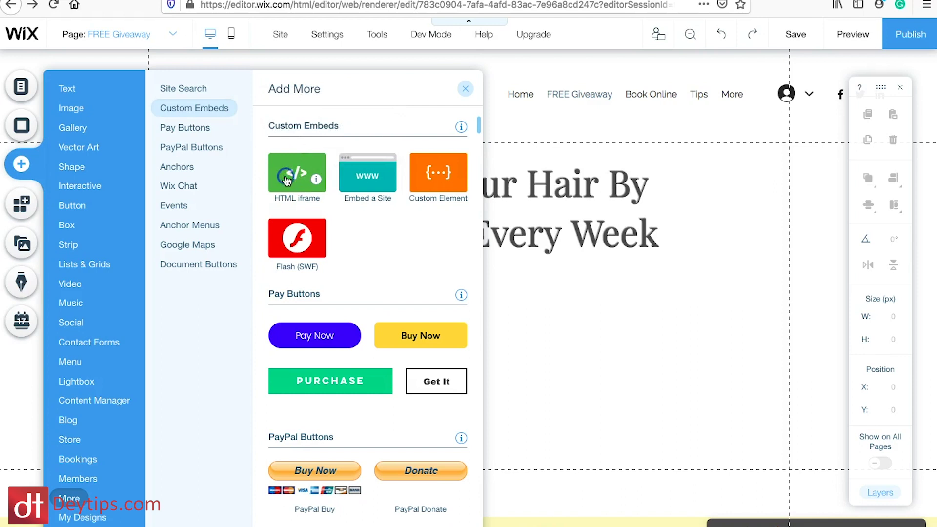
click(287, 181)
Move the HTML box below the headline and open its Enter Code settings
click(342, 230)
drag(415, 323, 437, 320)
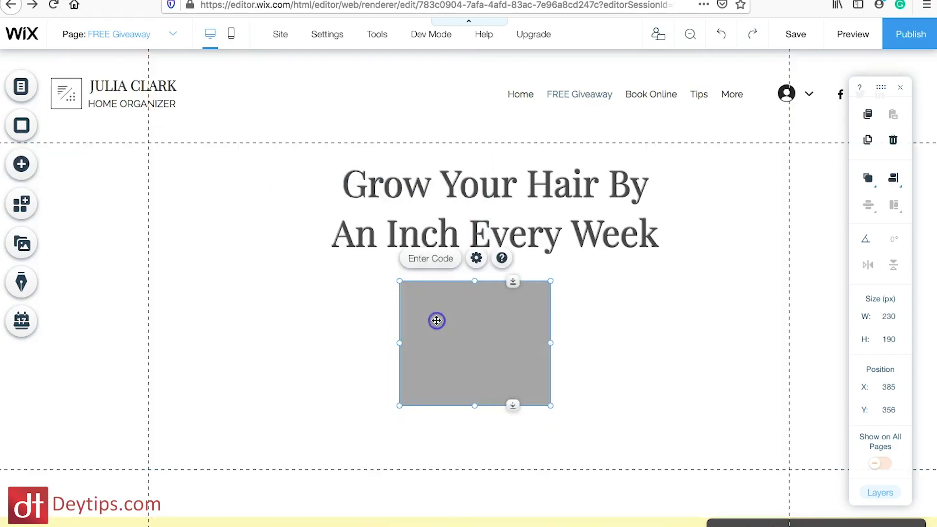
click(432, 259)
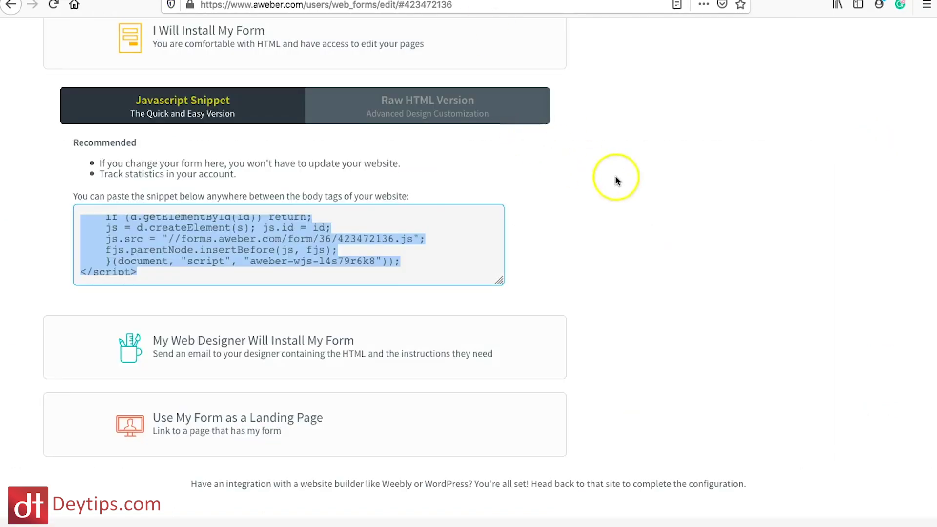
Expand I Will Install My Form and select the whole AW-Form-423472136 JavaScript snippet
scroll(613, 178, up, 5)
scroll(616, 180, down, 10)
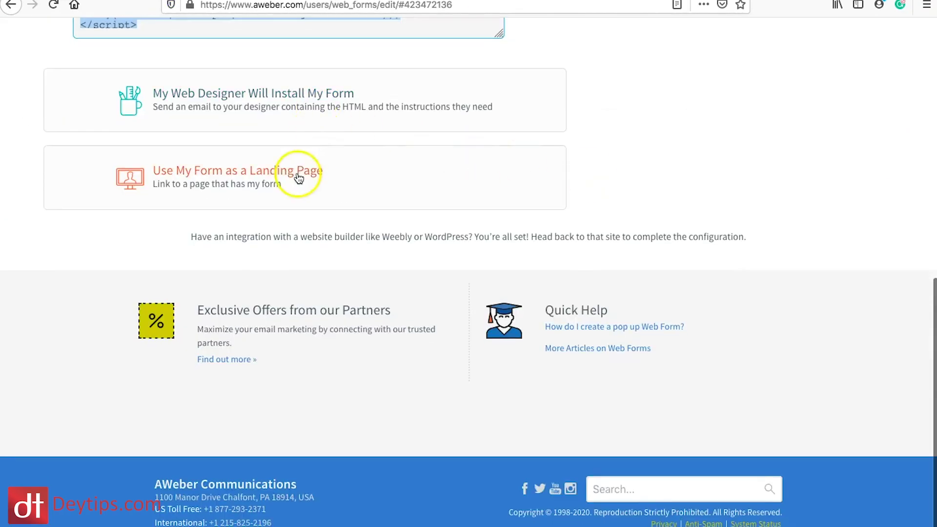
click(300, 176)
scroll(313, 193, up, 5)
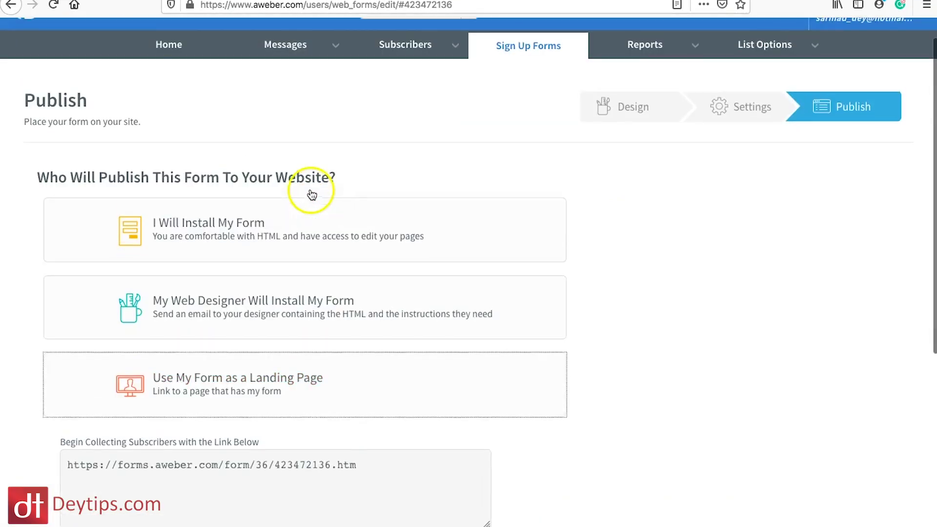
click(163, 220)
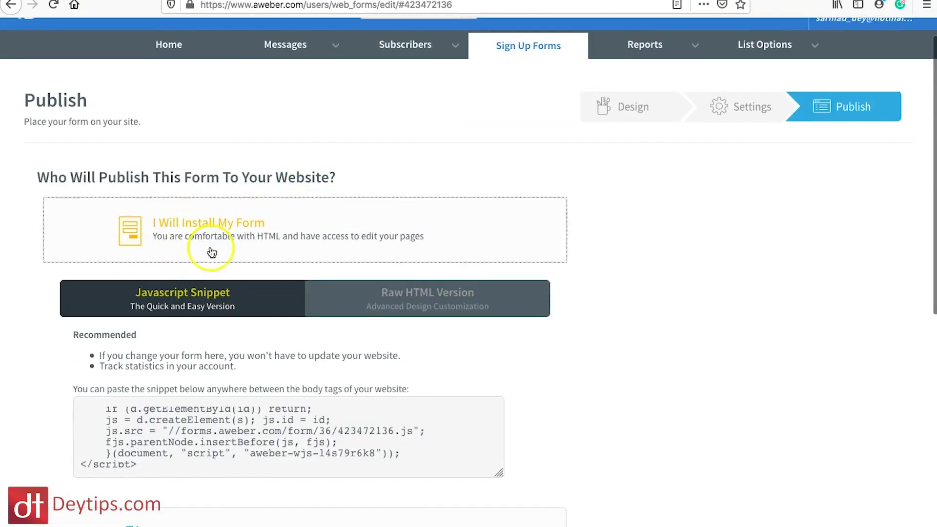
scroll(215, 254, down, 4)
click(108, 227)
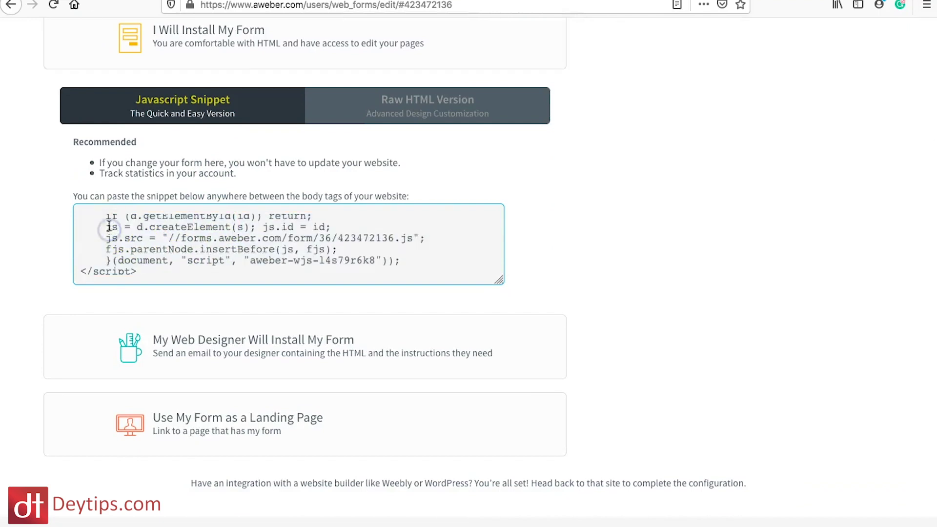
scroll(146, 271, down, 1)
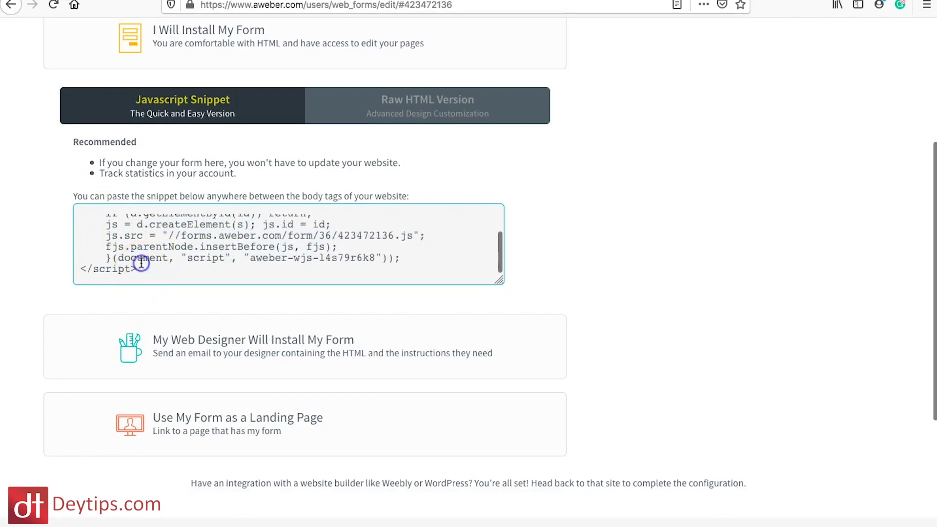
drag(136, 269, 86, 186)
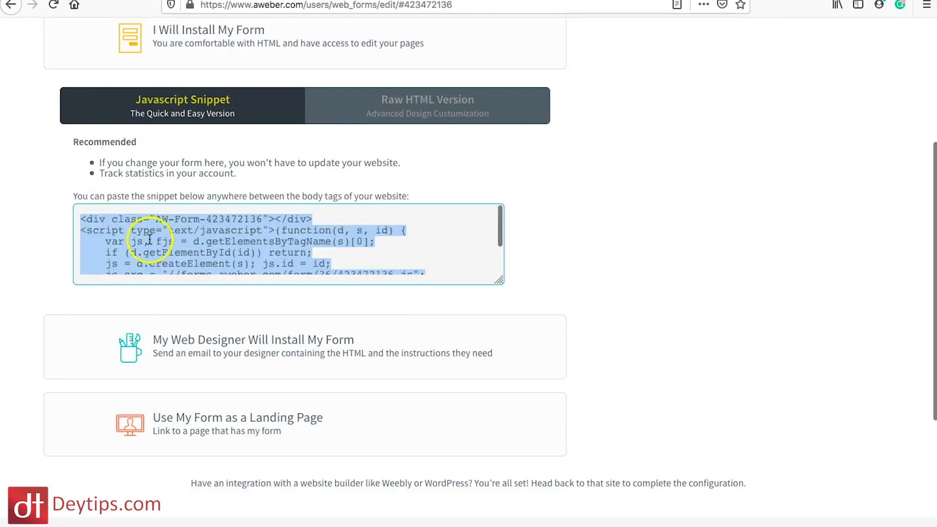
Paste the AWeber snippet into the HTML box, update it, and enlarge it to show Name, Email and Submit
click(258, 1)
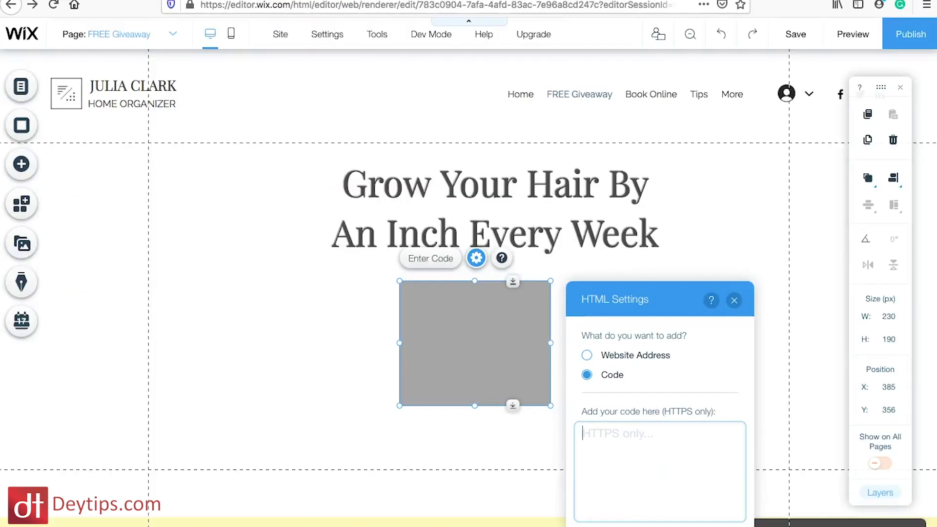
click(623, 447)
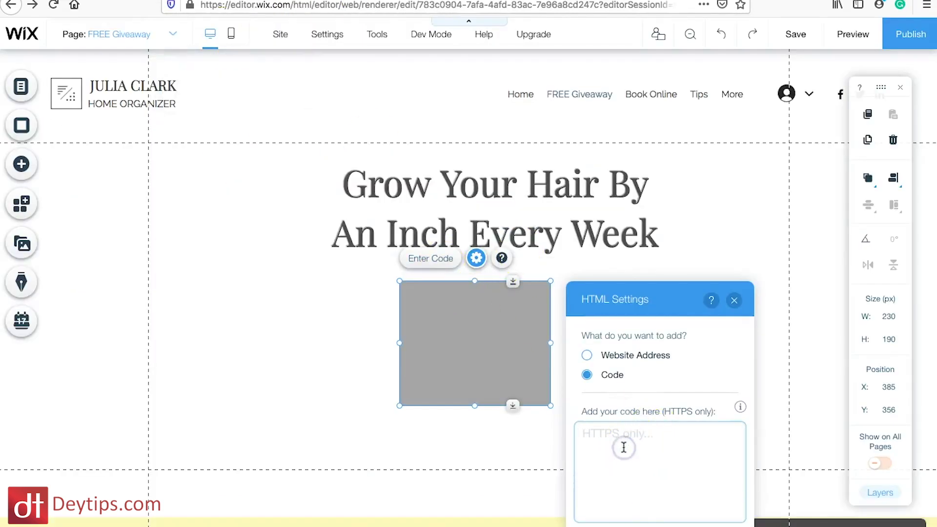
key(ctrl+v)
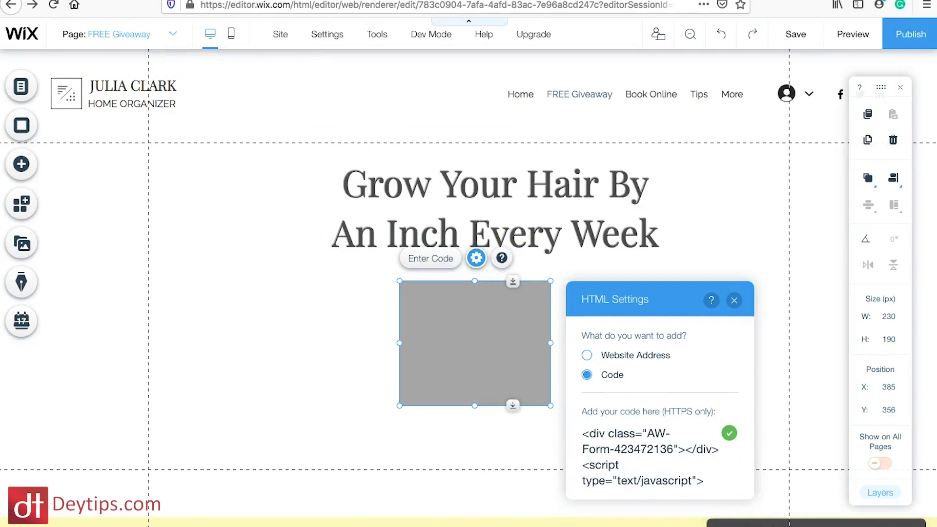
click(499, 347)
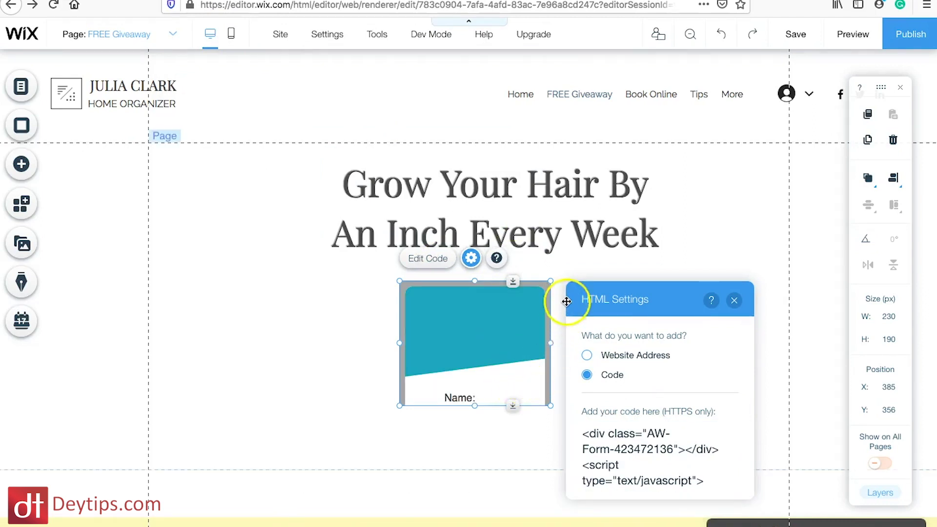
click(546, 378)
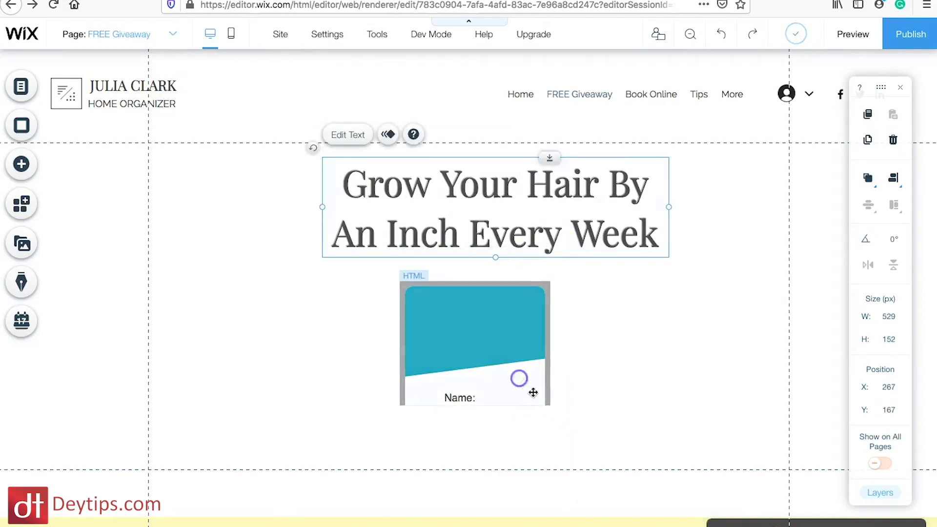
drag(550, 406, 657, 524)
drag(639, 493, 667, 526)
drag(521, 341, 478, 333)
Save the site and check the embedded sign-up form in preview mode
click(792, 35)
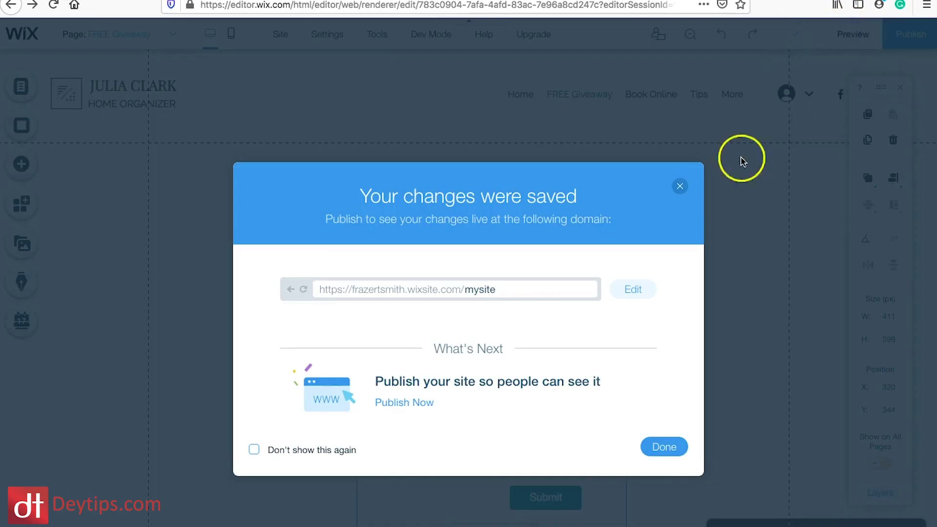
click(679, 186)
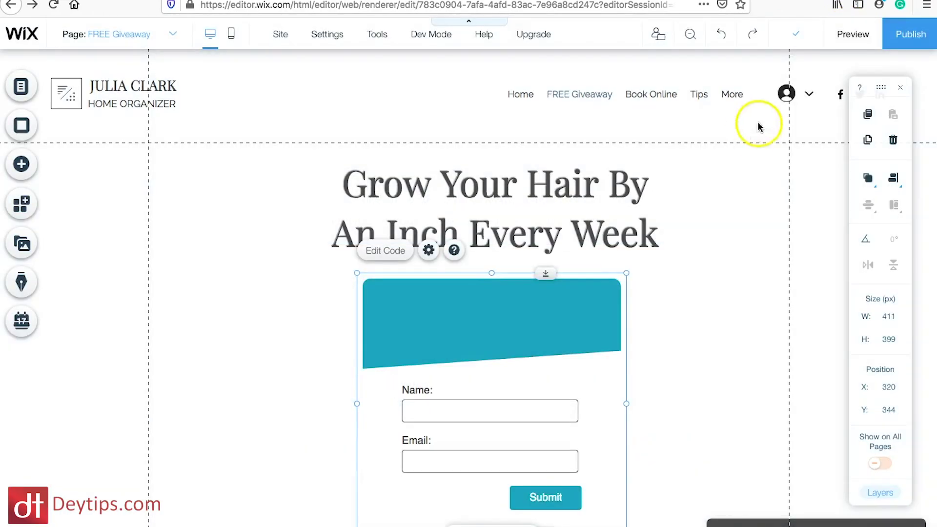
click(861, 46)
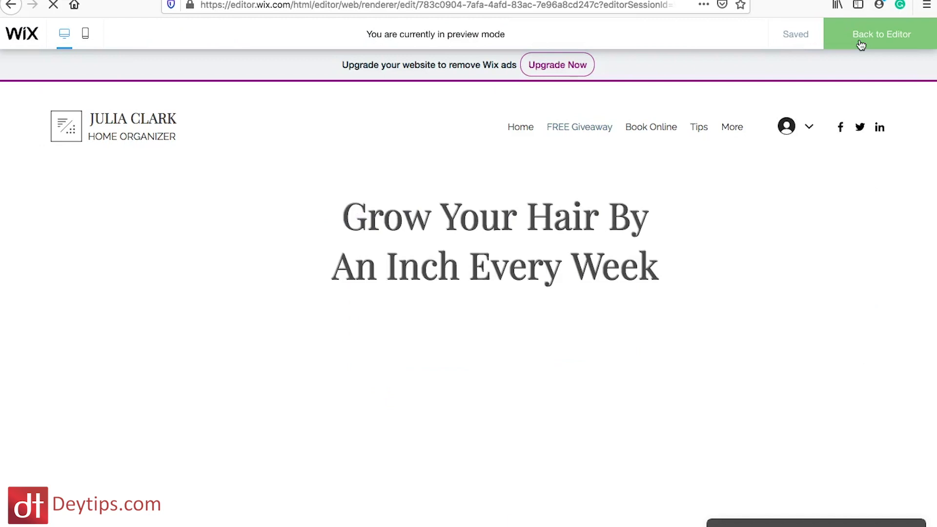
scroll(778, 317, down, 2)
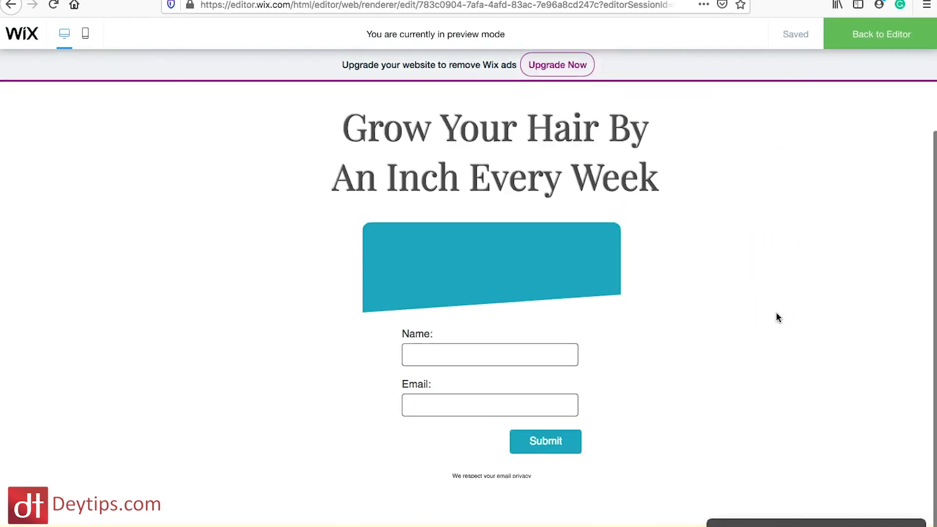
scroll(418, 178, up, 2)
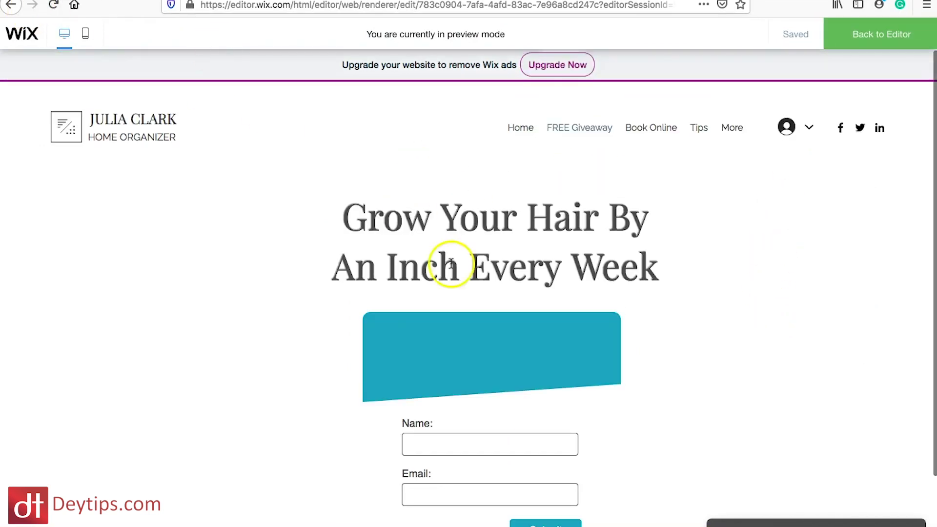
scroll(492, 333, down, 1)
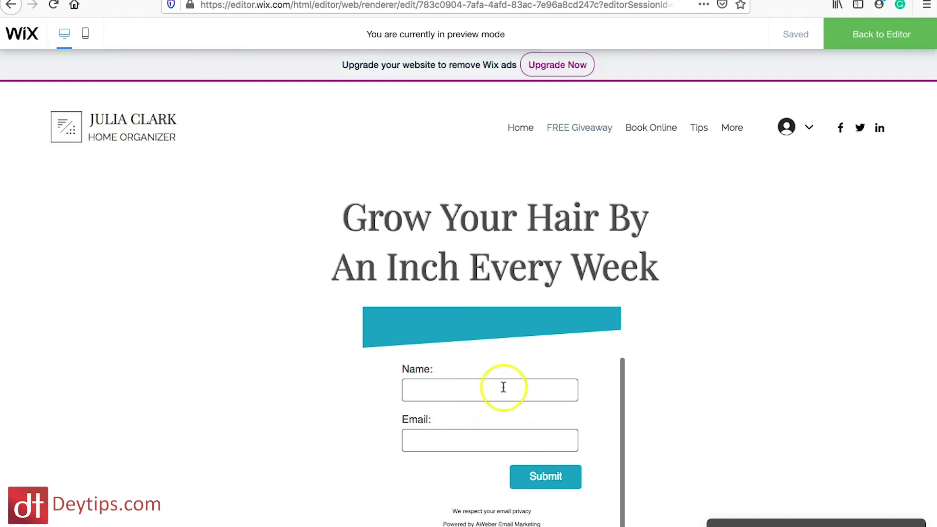